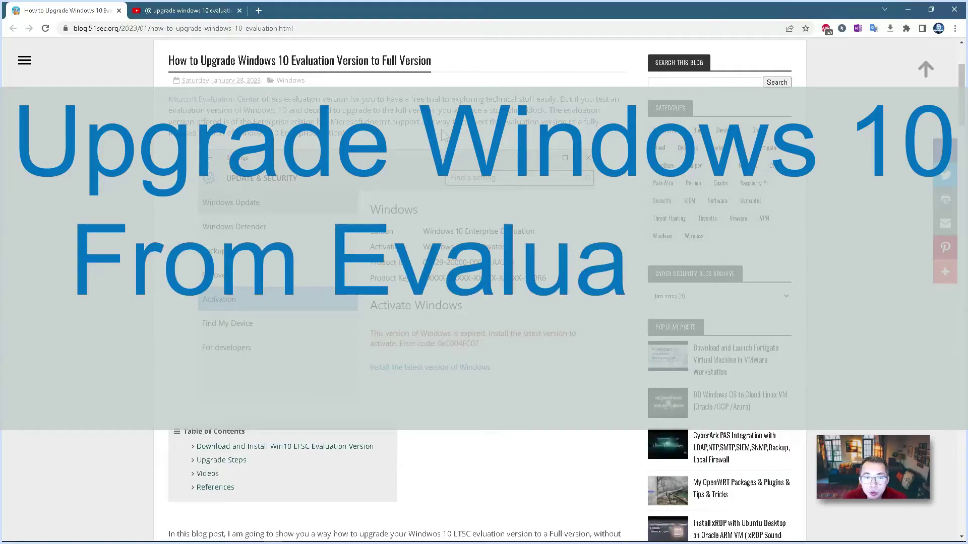
Open the blog's Microsoft Evaluation Center link in a new tab and switch to it.
{"action": "right_click", "coordinate": [243, 104]}
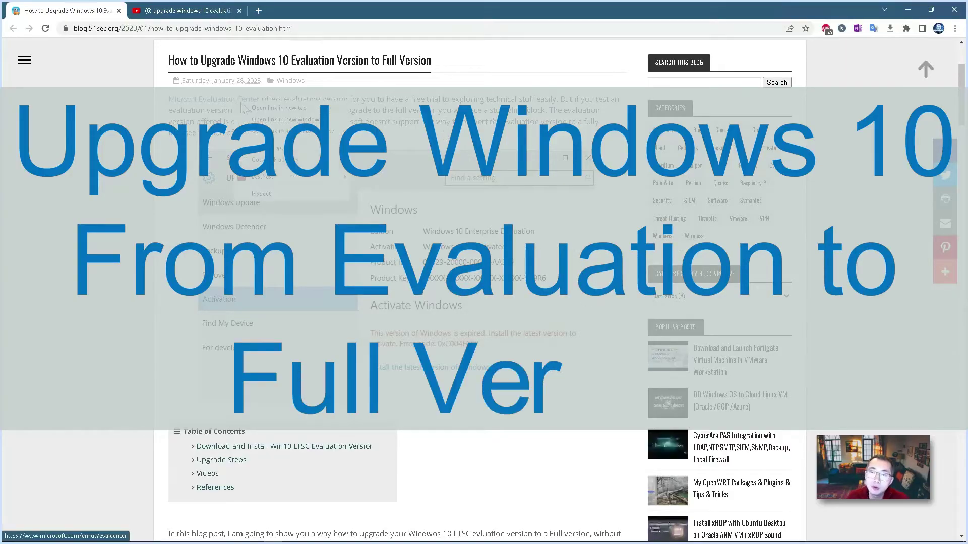
{"action": "left_click", "coordinate": [278, 108]}
{"action": "left_click", "coordinate": [190, 13]}
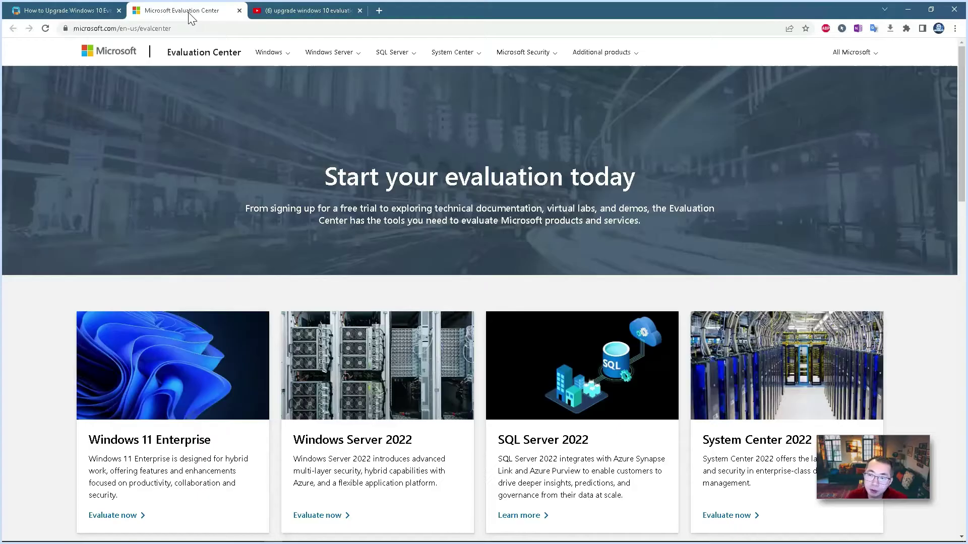
Scroll through the Evaluation Center product offerings, then switch to the YouTube search results.
{"action": "scroll", "coordinate": [579, 192], "scroll_direction": "down", "scroll_amount": 4}
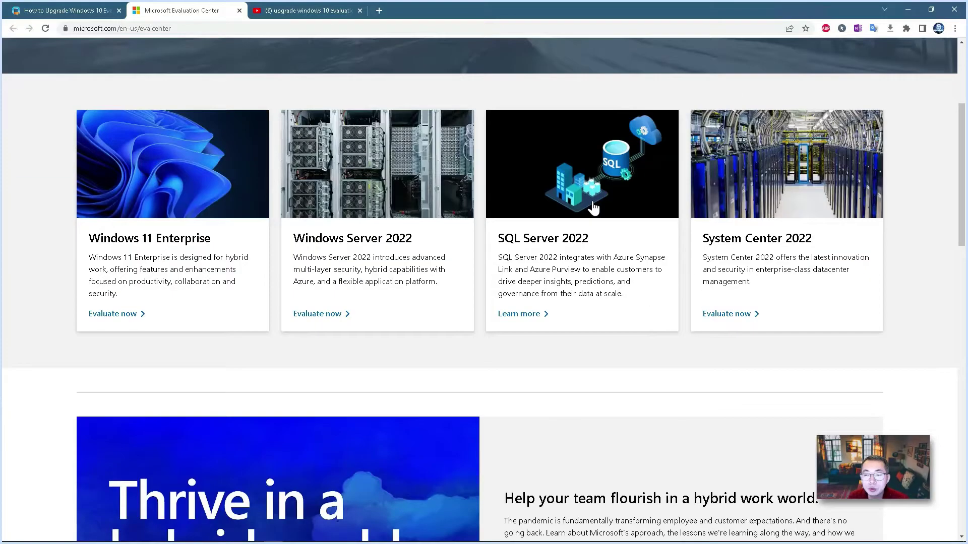
{"action": "scroll", "coordinate": [595, 208], "scroll_direction": "down", "scroll_amount": 2}
{"action": "scroll", "coordinate": [597, 207], "scroll_direction": "down", "scroll_amount": 4}
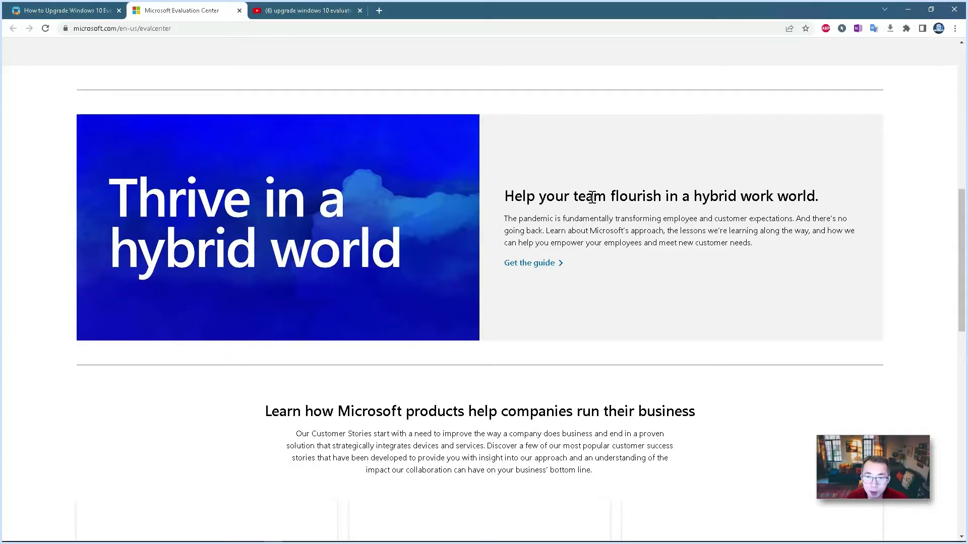
{"action": "scroll", "coordinate": [554, 193], "scroll_direction": "up", "scroll_amount": 7}
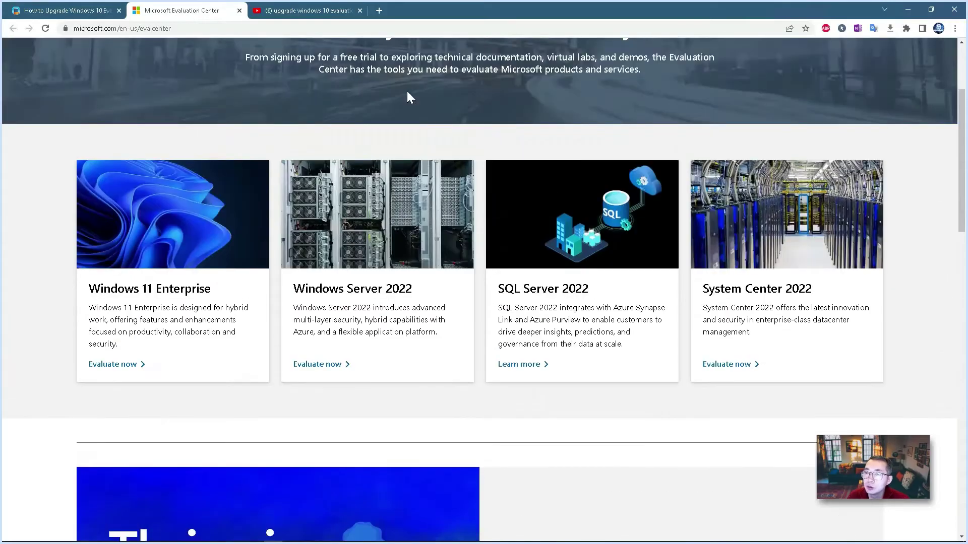
{"action": "left_click", "coordinate": [314, 16]}
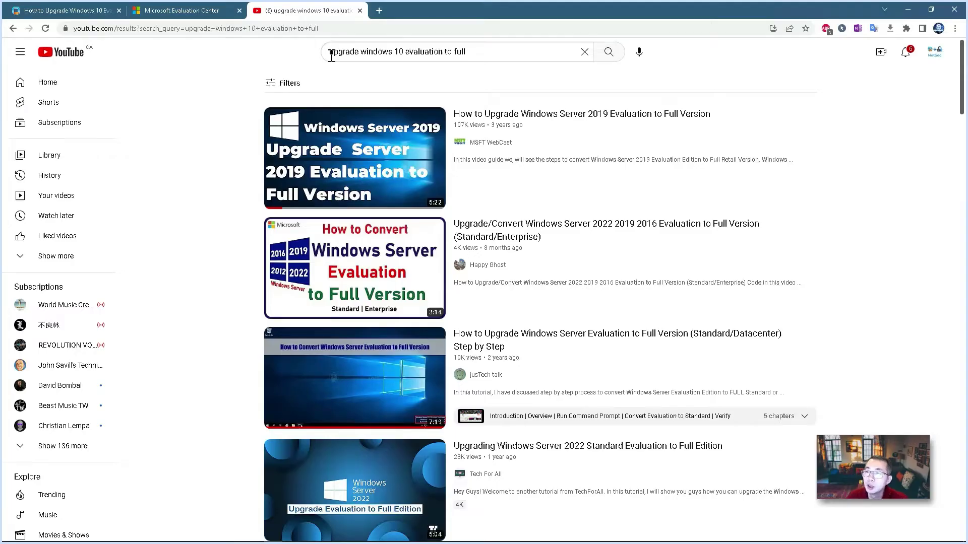
Browse the YouTube 'upgrade windows 10 evaluation to full' videos, then return to the blog post.
{"action": "scroll", "coordinate": [587, 247], "scroll_direction": "down", "scroll_amount": 2}
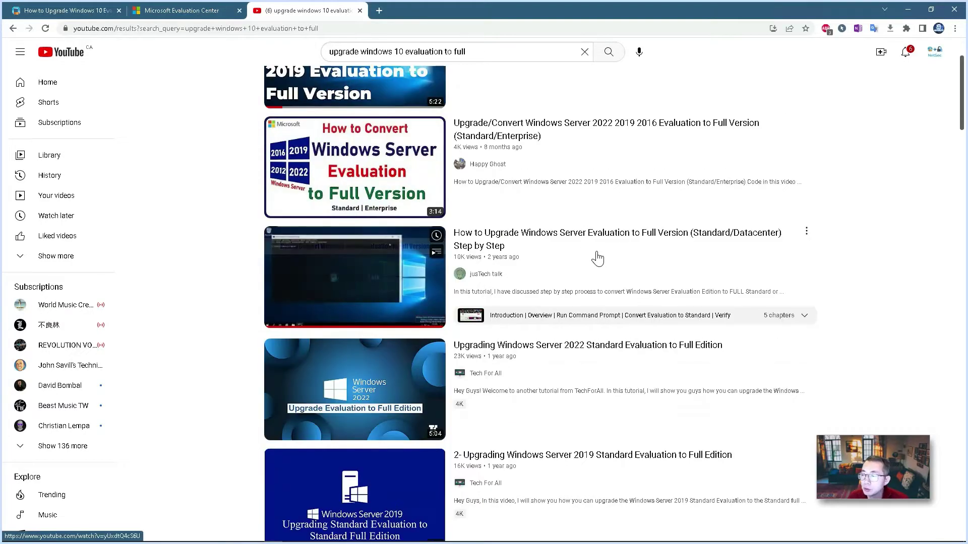
{"action": "scroll", "coordinate": [620, 279], "scroll_direction": "down", "scroll_amount": 2}
{"action": "scroll", "coordinate": [624, 287], "scroll_direction": "down", "scroll_amount": 5}
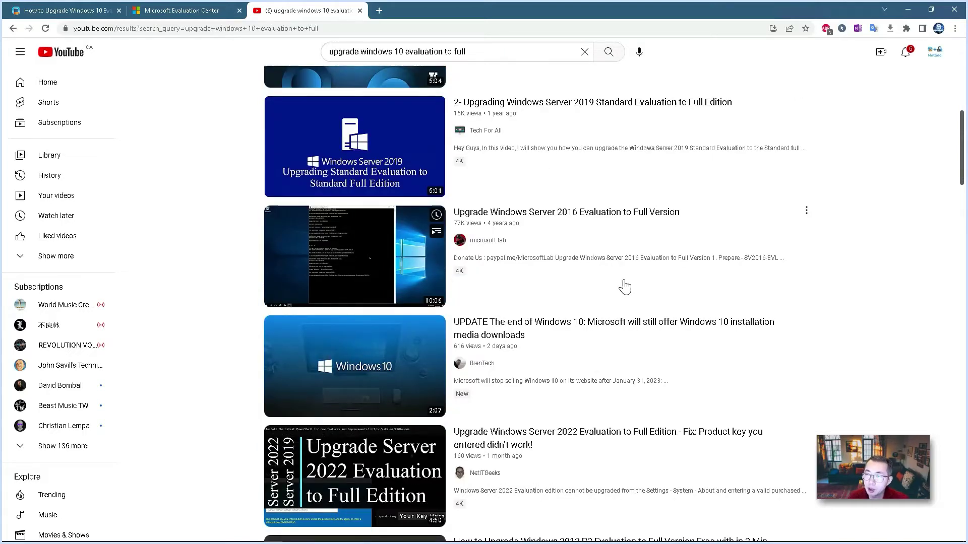
{"action": "scroll", "coordinate": [624, 286], "scroll_direction": "up", "scroll_amount": 4}
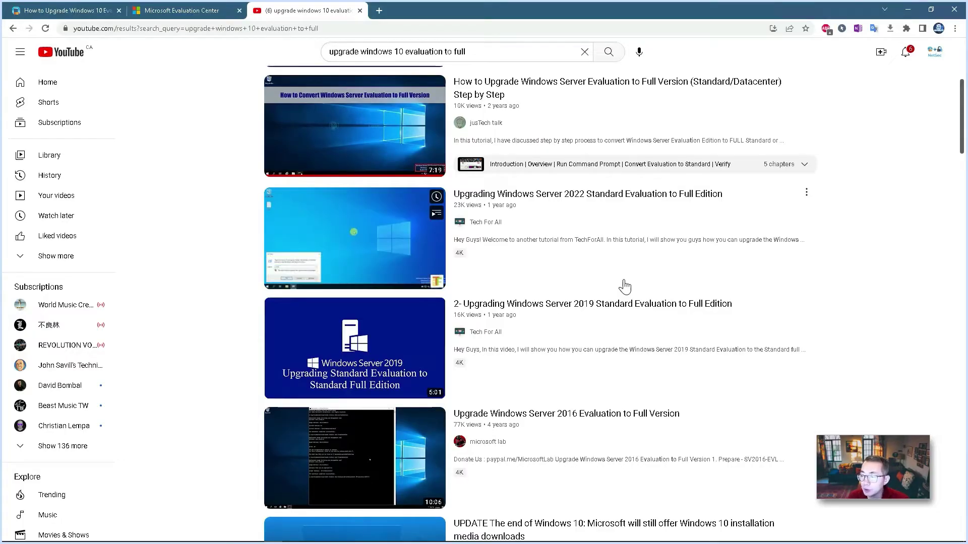
{"action": "scroll", "coordinate": [625, 288], "scroll_direction": "up", "scroll_amount": 1}
{"action": "scroll", "coordinate": [625, 291], "scroll_direction": "up", "scroll_amount": 3}
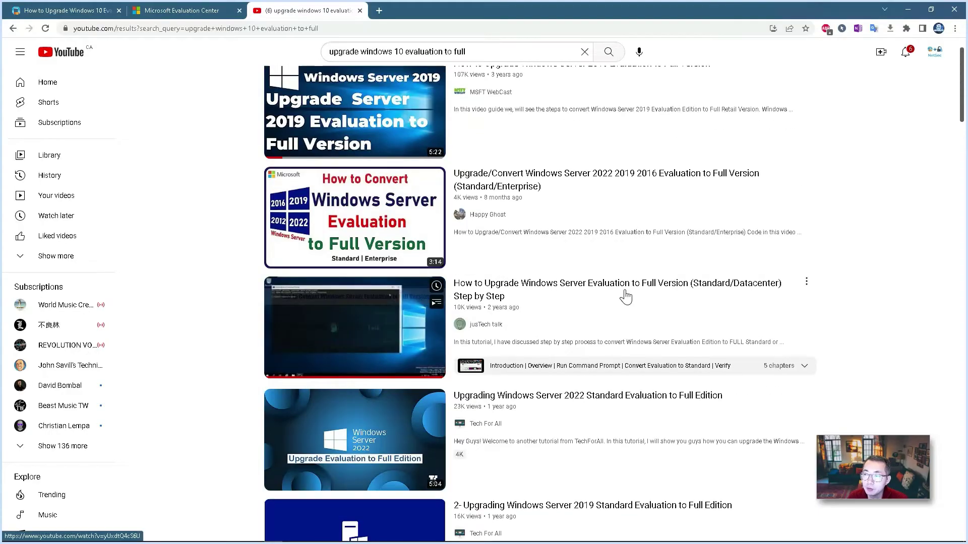
{"action": "scroll", "coordinate": [628, 293], "scroll_direction": "up", "scroll_amount": 1}
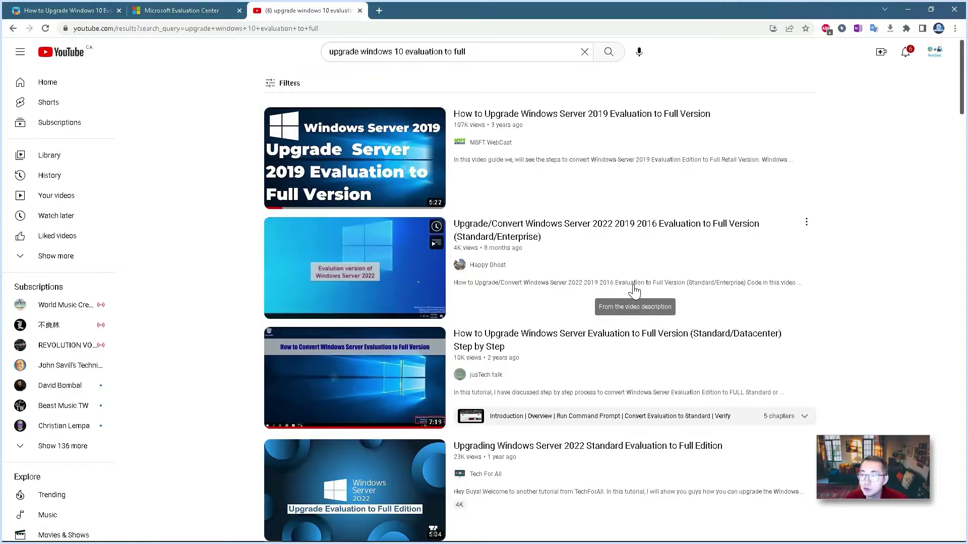
{"action": "left_click", "coordinate": [56, 10]}
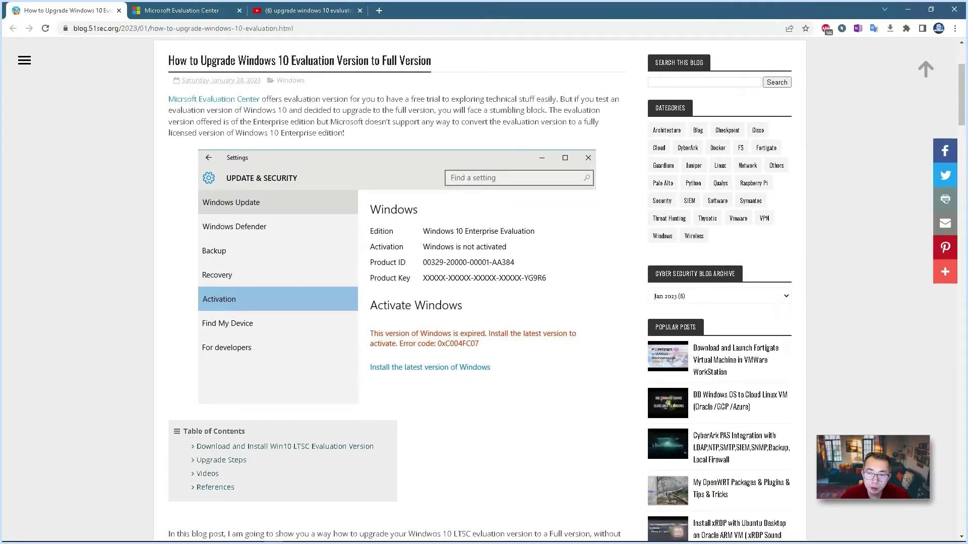
Read further down the blog post, then switch back to the Evaluation Center tab.
{"action": "scroll", "coordinate": [121, 332], "scroll_direction": "down", "scroll_amount": 1}
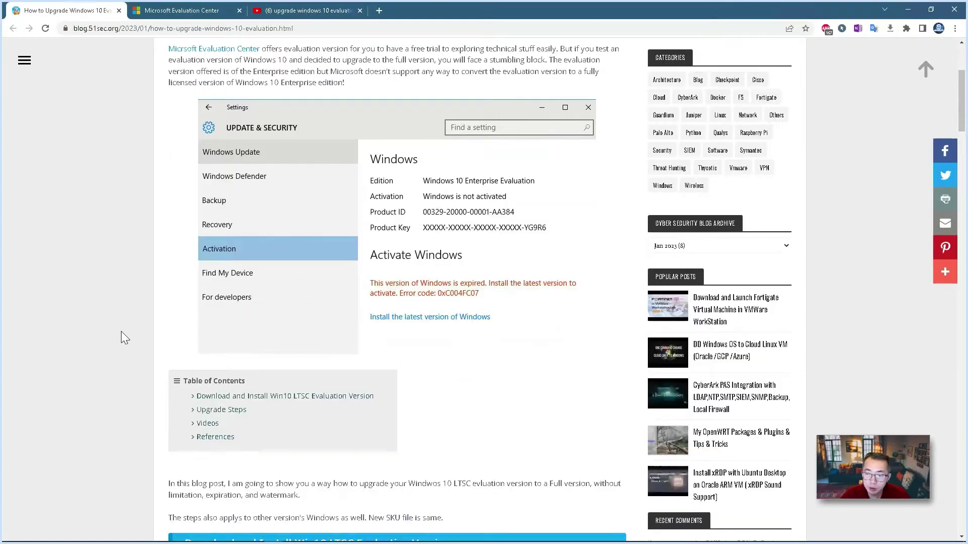
{"action": "scroll", "coordinate": [121, 337], "scroll_direction": "down", "scroll_amount": 1}
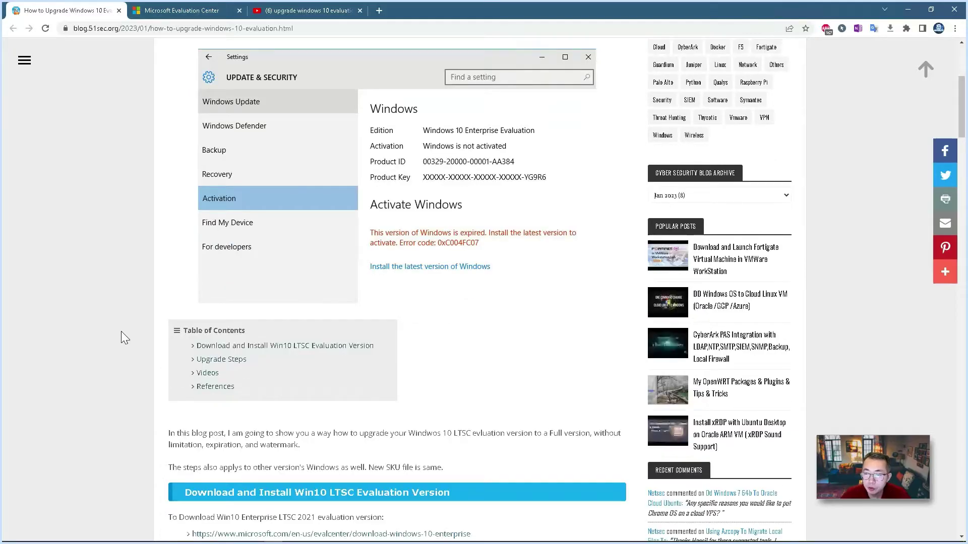
{"action": "scroll", "coordinate": [121, 337], "scroll_direction": "down", "scroll_amount": 1}
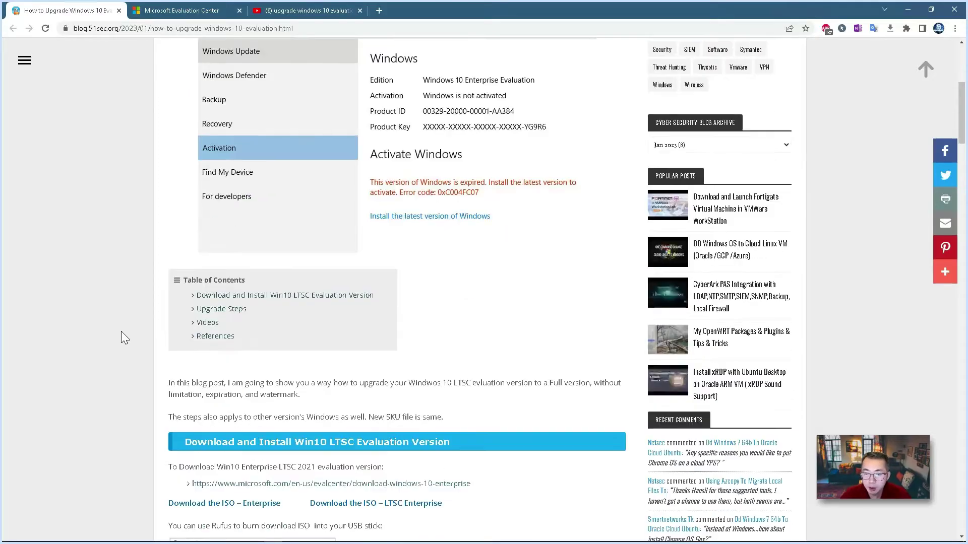
{"action": "scroll", "coordinate": [171, 326], "scroll_direction": "down", "scroll_amount": 1}
{"action": "scroll", "coordinate": [174, 331], "scroll_direction": "down", "scroll_amount": 1}
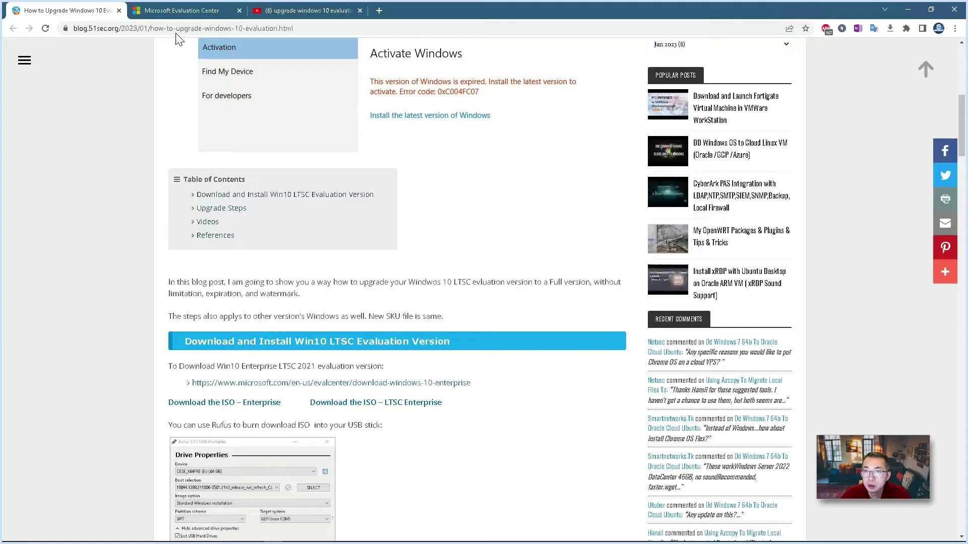
{"action": "left_click", "coordinate": [184, 11]}
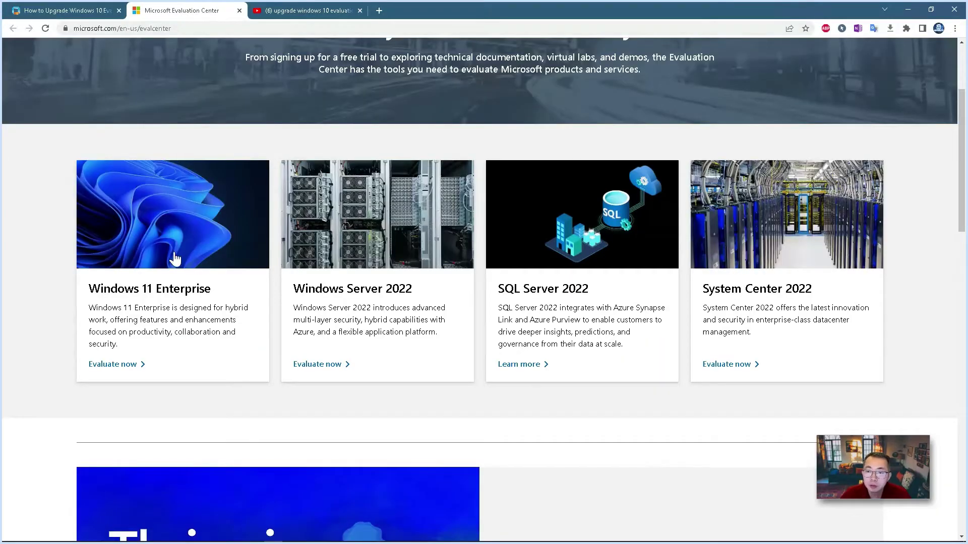
Choose Windows 10 Enterprise from the Evaluation Center's Windows menu.
{"action": "scroll", "coordinate": [233, 176], "scroll_direction": "up", "scroll_amount": 2}
{"action": "scroll", "coordinate": [234, 176], "scroll_direction": "up", "scroll_amount": 1}
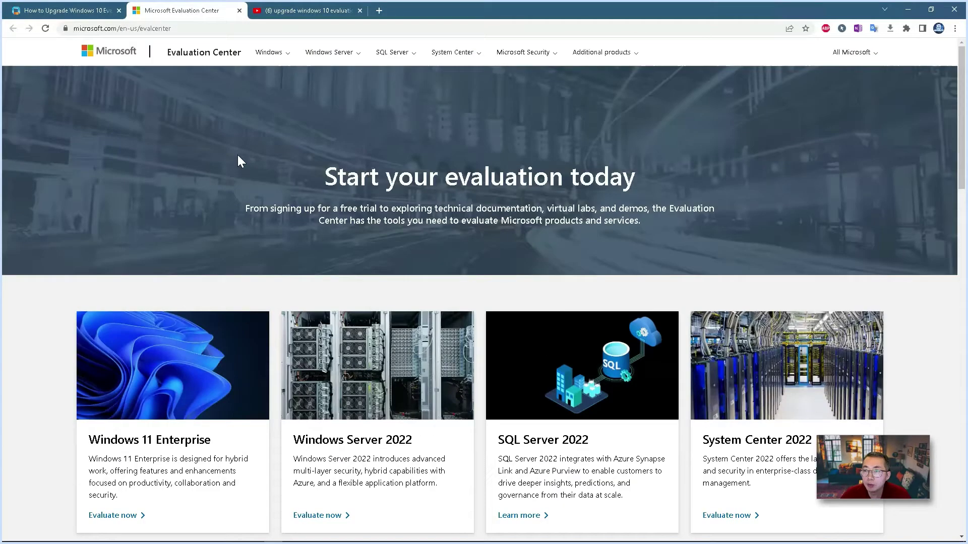
{"action": "left_click", "coordinate": [264, 53]}
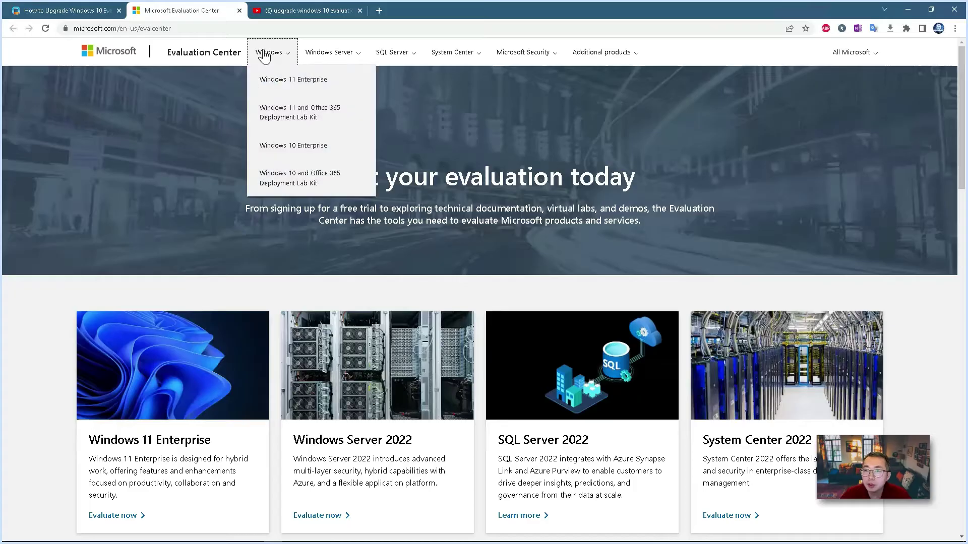
{"action": "left_click", "coordinate": [294, 145]}
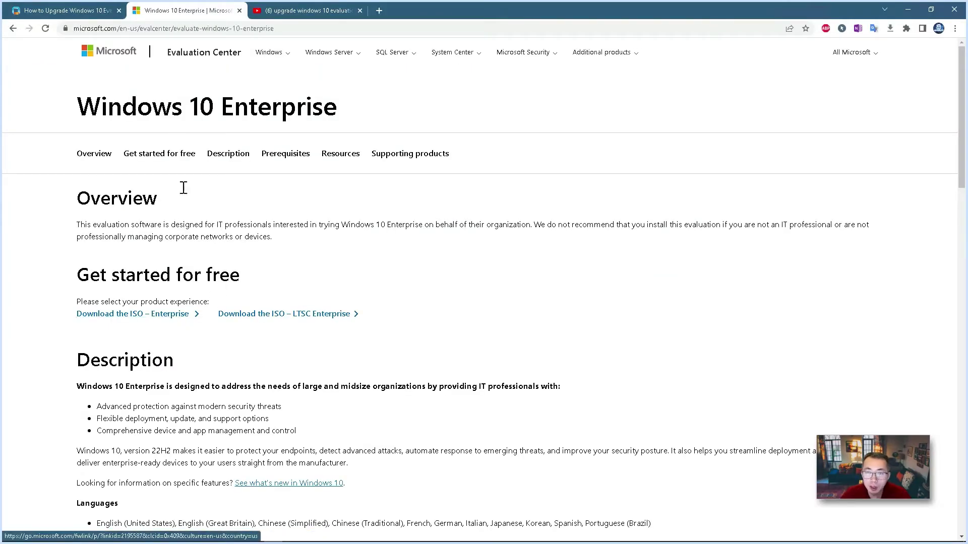
Open the Enterprise ISO trial registration form in a new tab, review it, and return to the blog.
{"action": "left_click", "coordinate": [198, 317]}
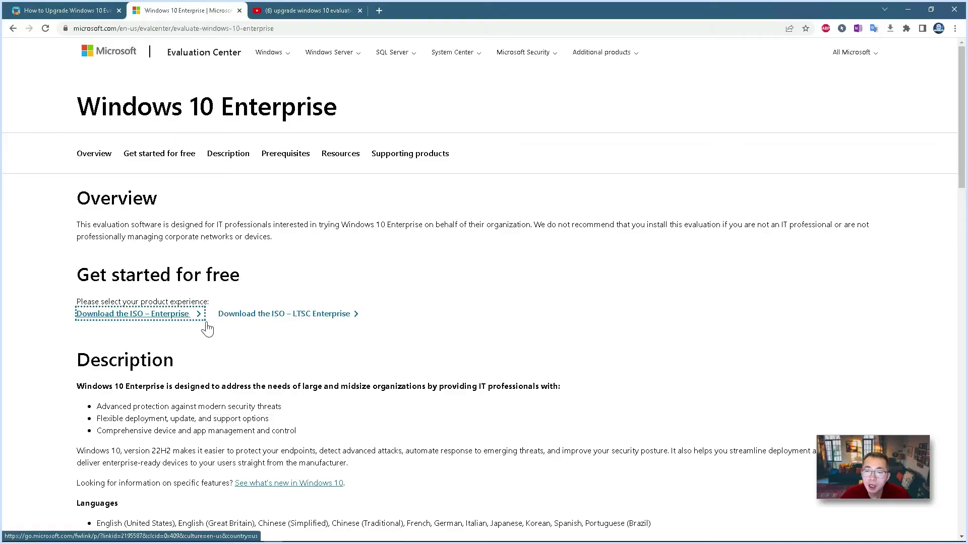
{"action": "left_click", "coordinate": [301, 15]}
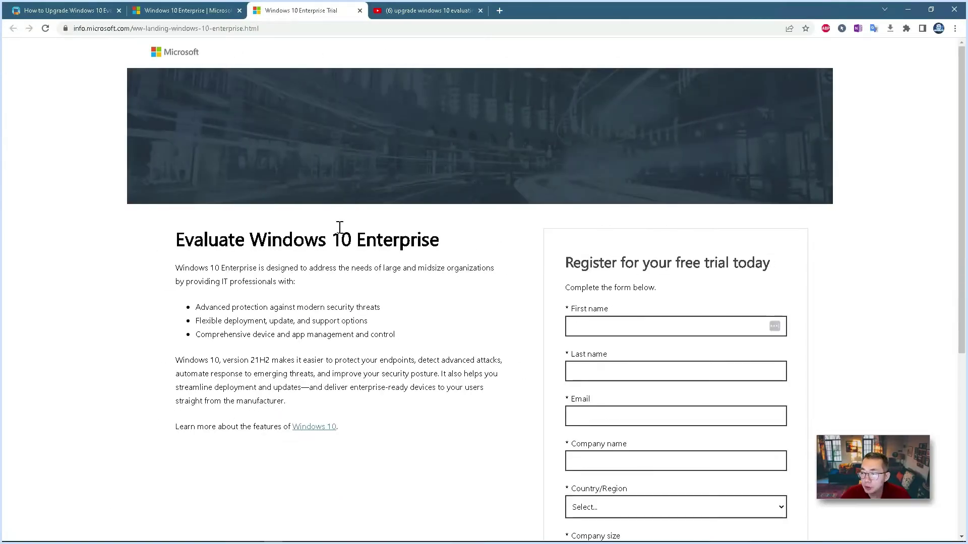
{"action": "scroll", "coordinate": [340, 228], "scroll_direction": "down", "scroll_amount": 3}
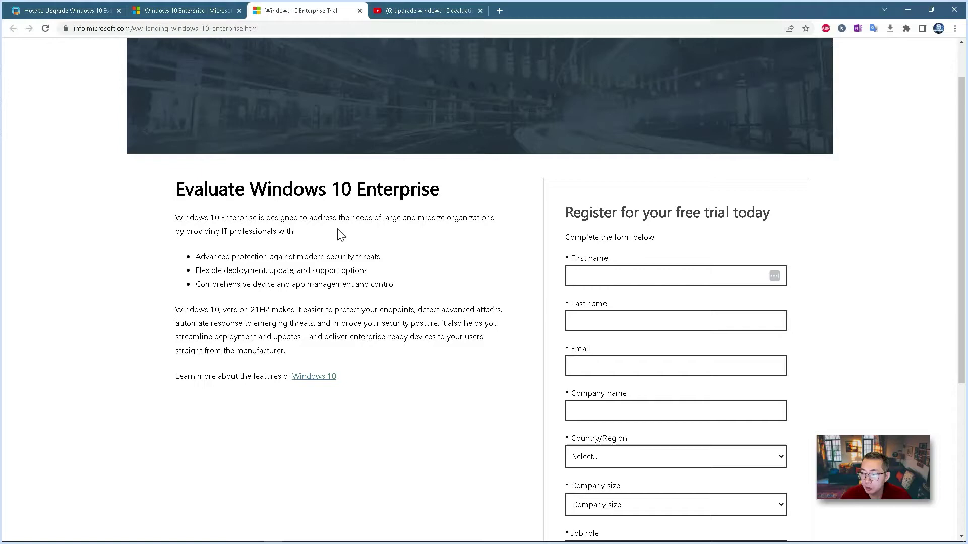
{"action": "scroll", "coordinate": [340, 234], "scroll_direction": "down", "scroll_amount": 1}
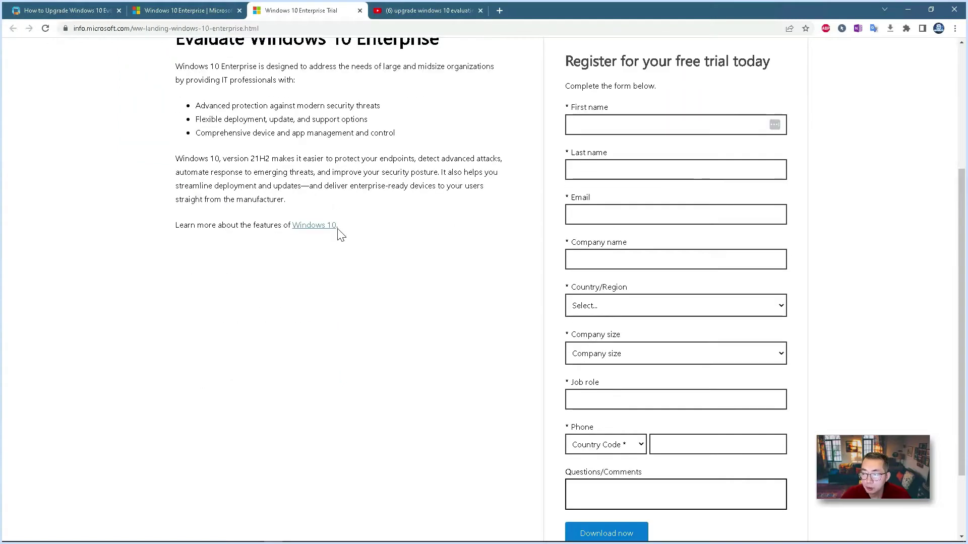
{"action": "scroll", "coordinate": [338, 230], "scroll_direction": "down", "scroll_amount": 1}
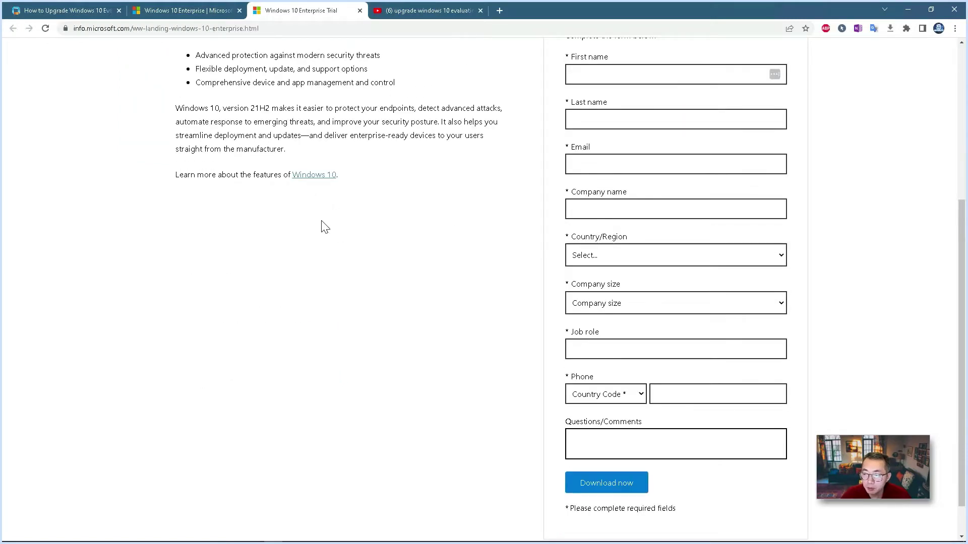
{"action": "left_click", "coordinate": [101, 11]}
{"action": "scroll", "coordinate": [333, 304], "scroll_direction": "down", "scroll_amount": 2}
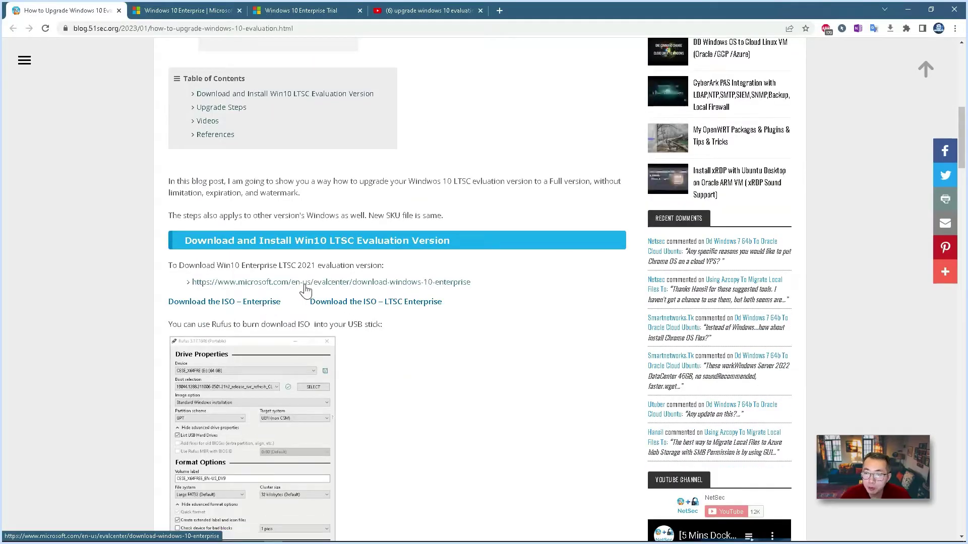
Open the Windows 10 Enterprise download page in a new tab and download the English LTSC 64-bit ISO.
{"action": "right_click", "coordinate": [305, 290]}
{"action": "left_click", "coordinate": [343, 292]}
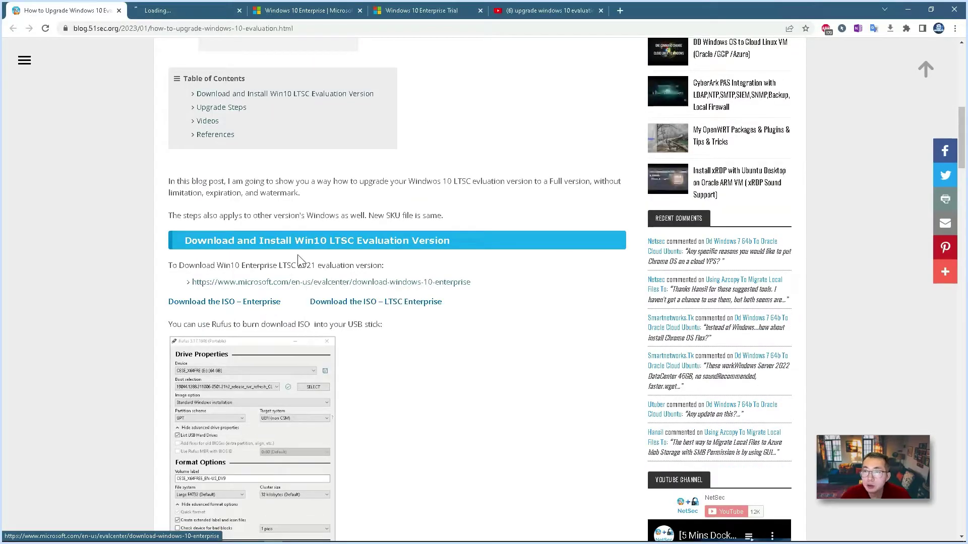
{"action": "left_click", "coordinate": [179, 11]}
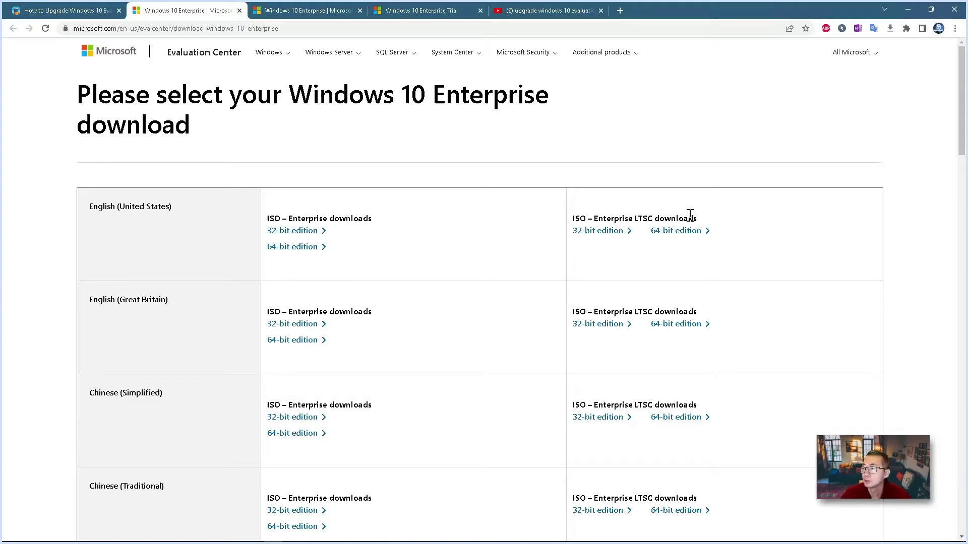
{"action": "left_click", "coordinate": [687, 232]}
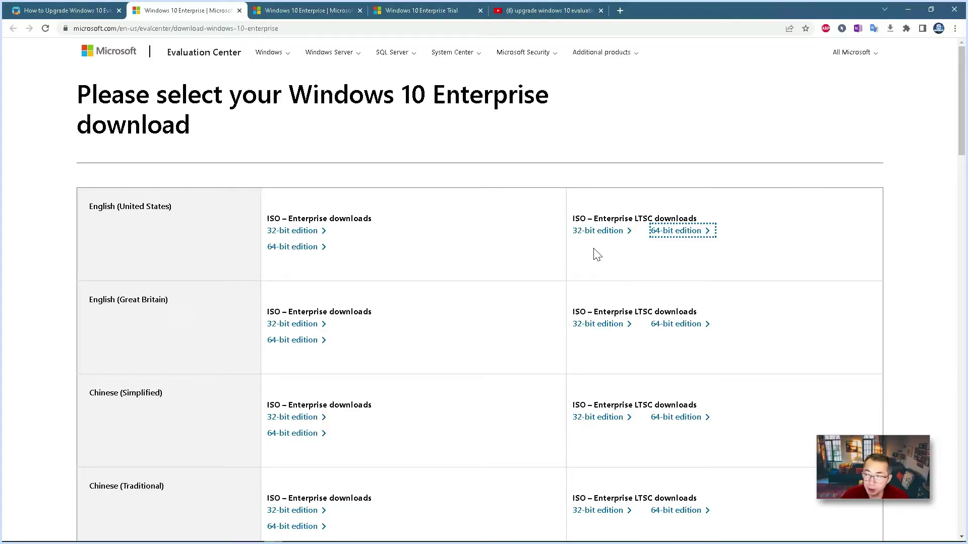
{"action": "left_click", "coordinate": [89, 15]}
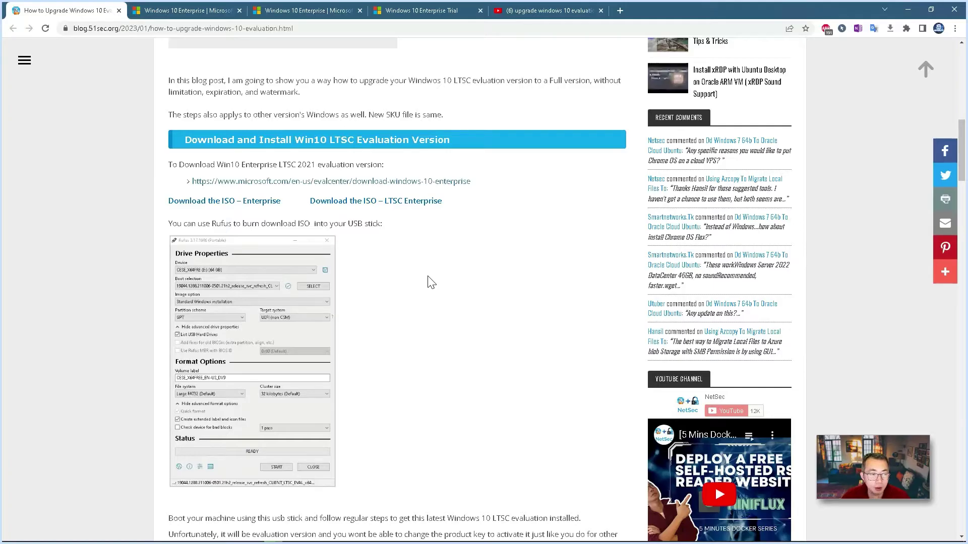
View the guide's Rufus screenshot full-size in its own tab, then close that tab.
{"action": "scroll", "coordinate": [274, 284], "scroll_direction": "down", "scroll_amount": 1}
{"action": "right_click", "coordinate": [274, 284]}
{"action": "left_click", "coordinate": [313, 293]}
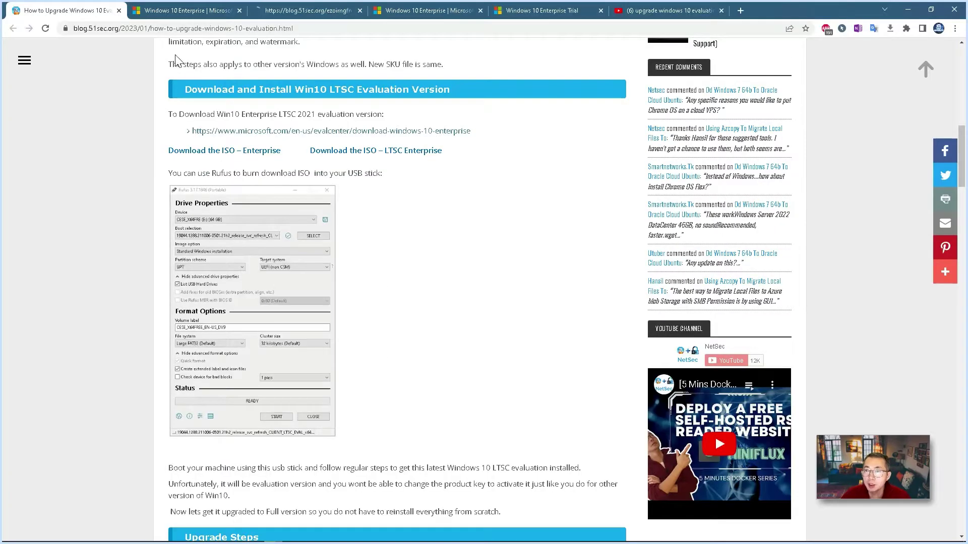
{"action": "left_click", "coordinate": [295, 11]}
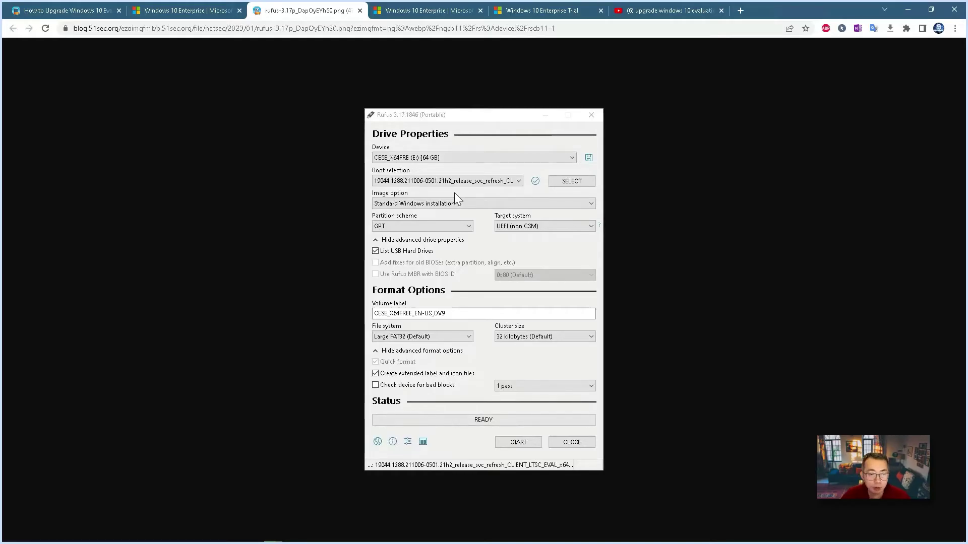
{"action": "left_click", "coordinate": [359, 11]}
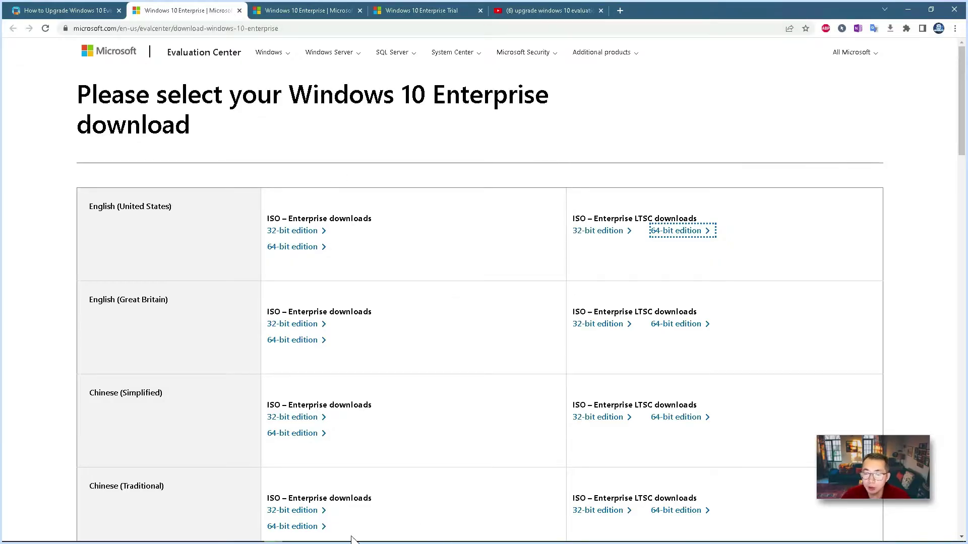
Check the ISO path on the Win10 Eval VM's CD/DVD (SATA) drive, then power it on.
{"action": "mouse_move", "coordinate": [162, 539]}
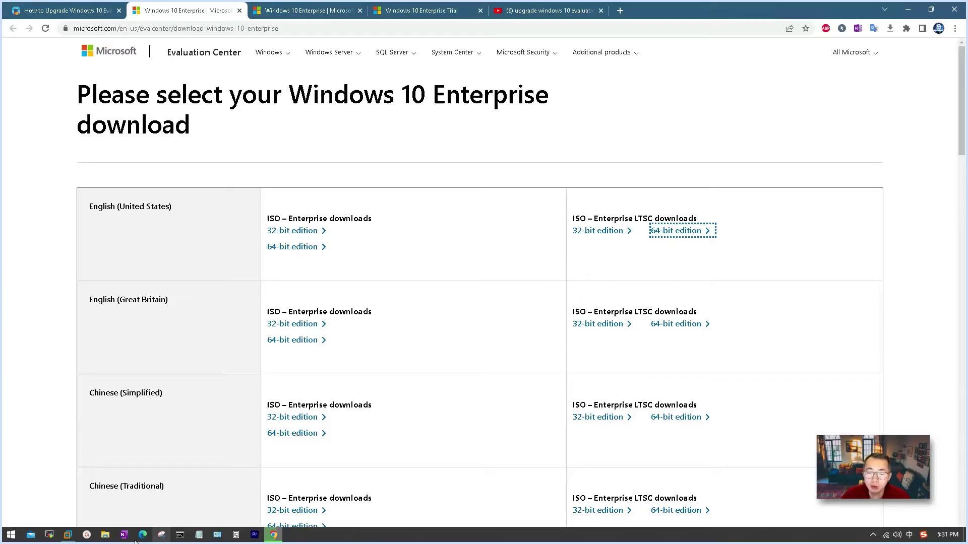
{"action": "left_click", "coordinate": [68, 535]}
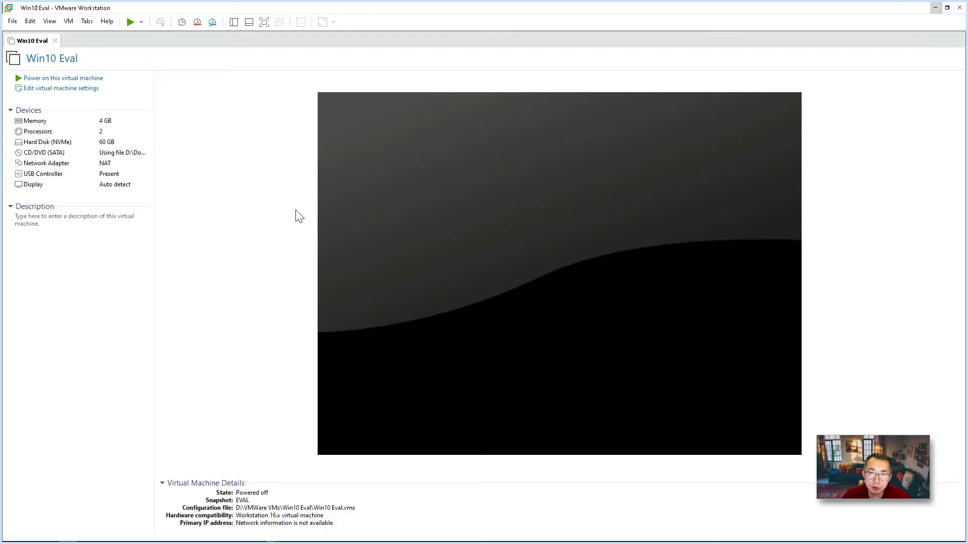
{"action": "double_click", "coordinate": [144, 155]}
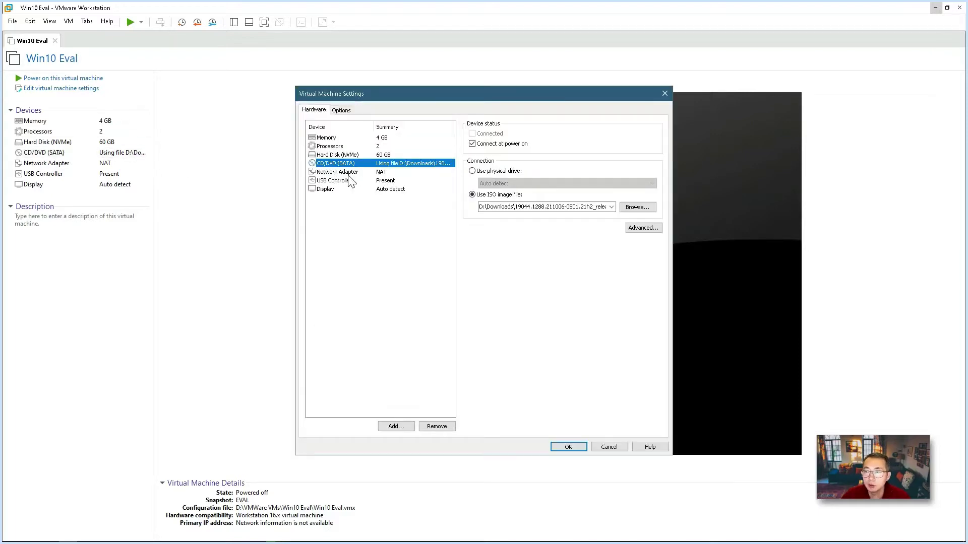
{"action": "double_click", "coordinate": [583, 207]}
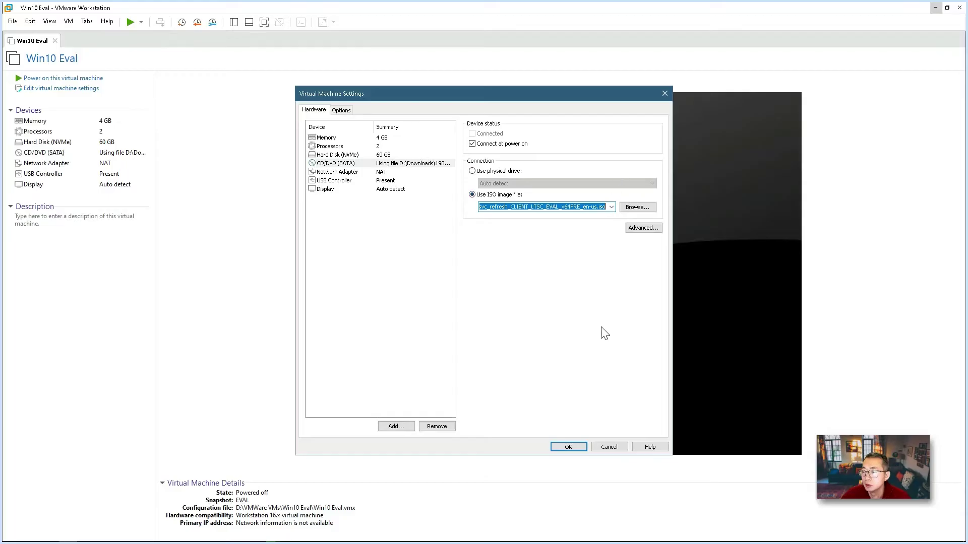
{"action": "left_click", "coordinate": [617, 447]}
{"action": "left_click", "coordinate": [79, 79]}
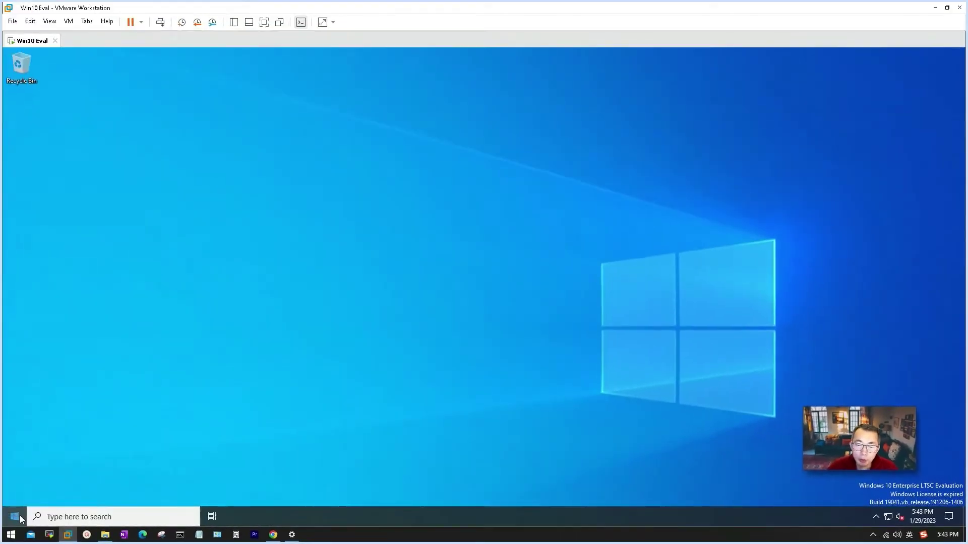
Once the VM reaches its desktop, bring up the Start button's quick system tools menu.
{"action": "right_click", "coordinate": [21, 519]}
Open the guest's System About page and an administrator Windows PowerShell.
{"action": "left_click", "coordinate": [89, 286]}
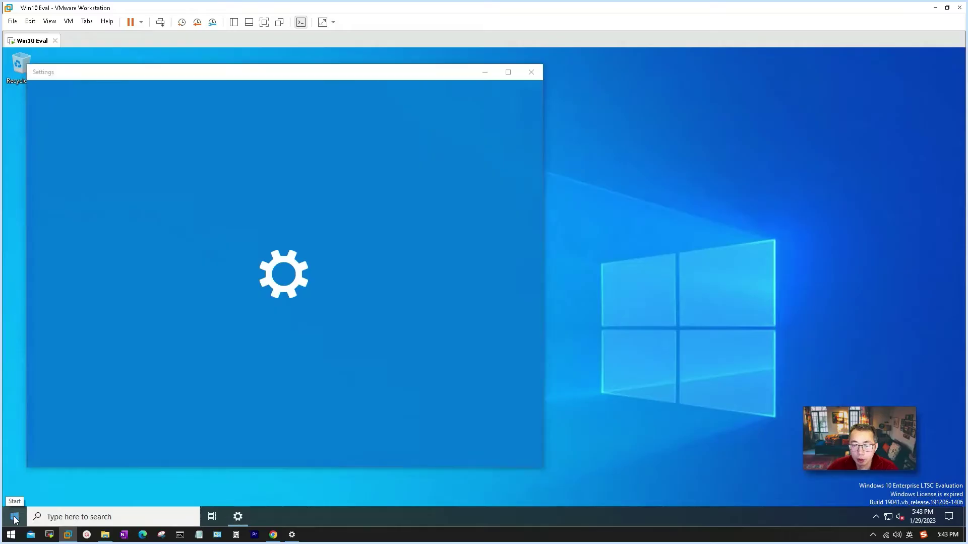
{"action": "right_click", "coordinate": [14, 520]}
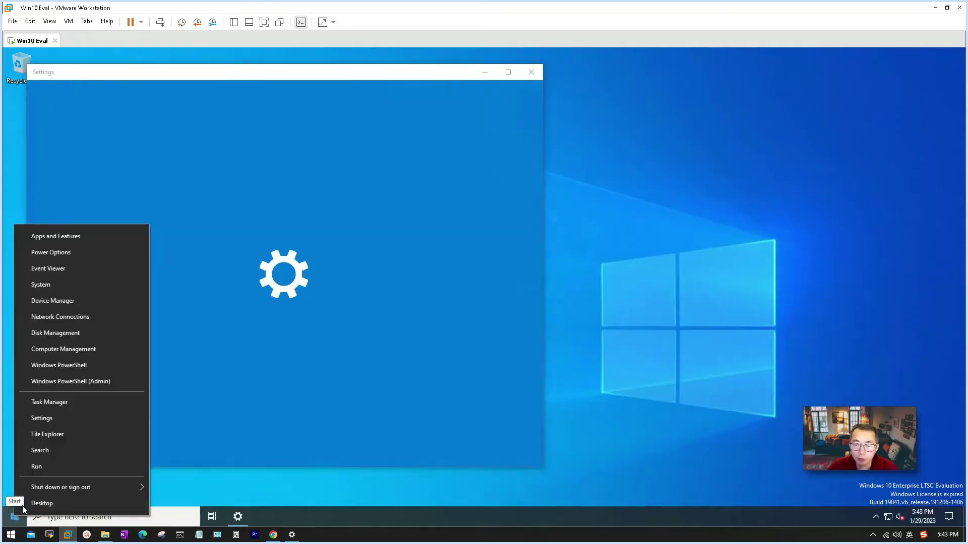
{"action": "left_click", "coordinate": [107, 382]}
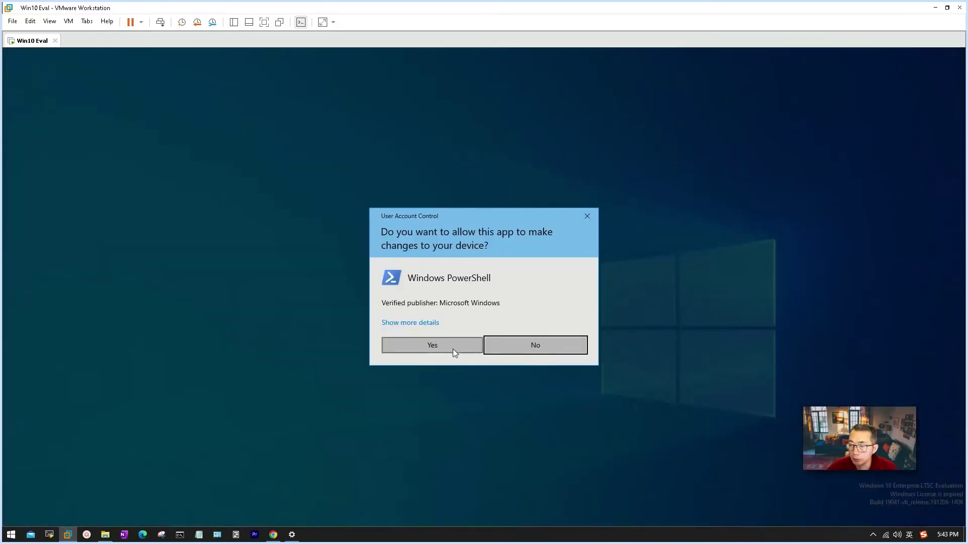
{"action": "left_click", "coordinate": [453, 349]}
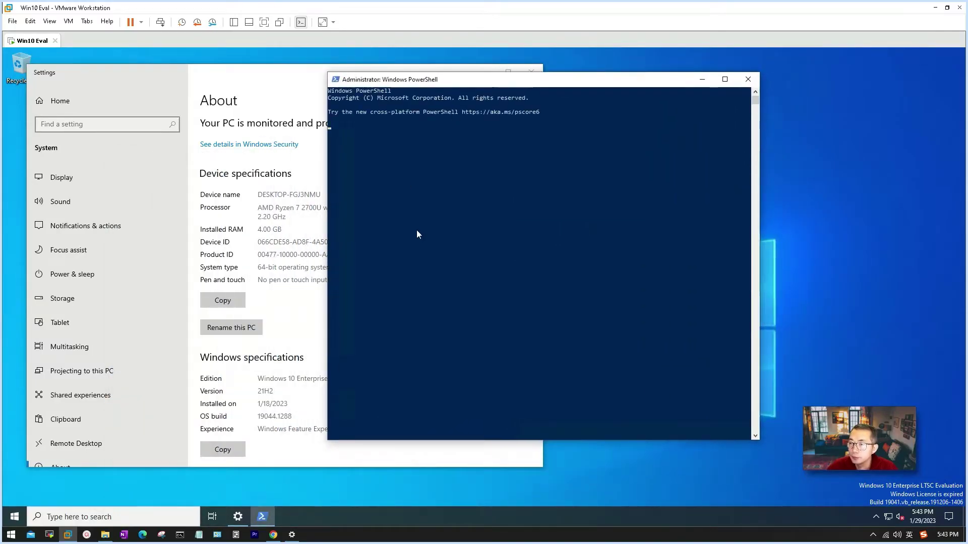
On the About page, highlight Edition 'Windows 10 Enterprise LTSC Evaluation' and Version 21H2.
{"action": "left_click", "coordinate": [283, 350]}
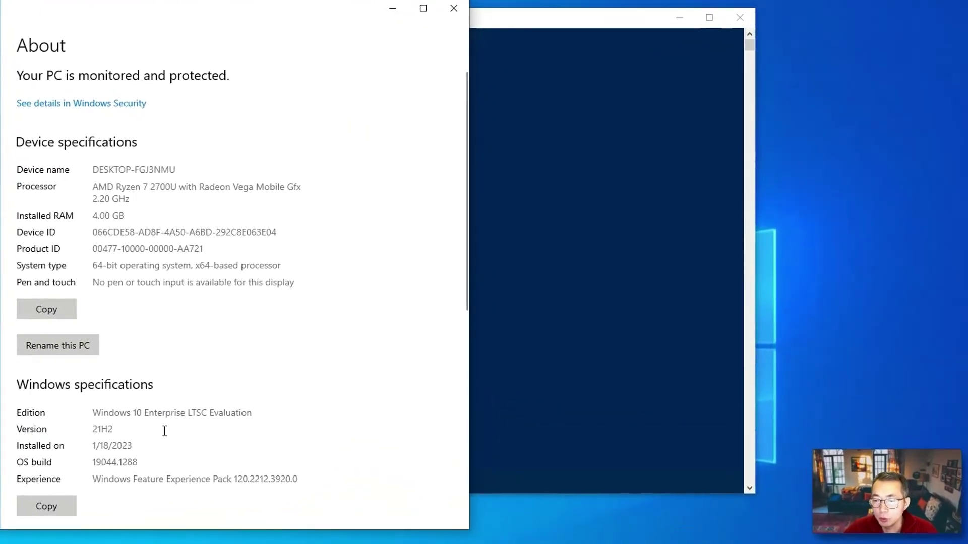
{"action": "left_click_drag", "start_coordinate": [130, 412], "coordinate": [262, 408]}
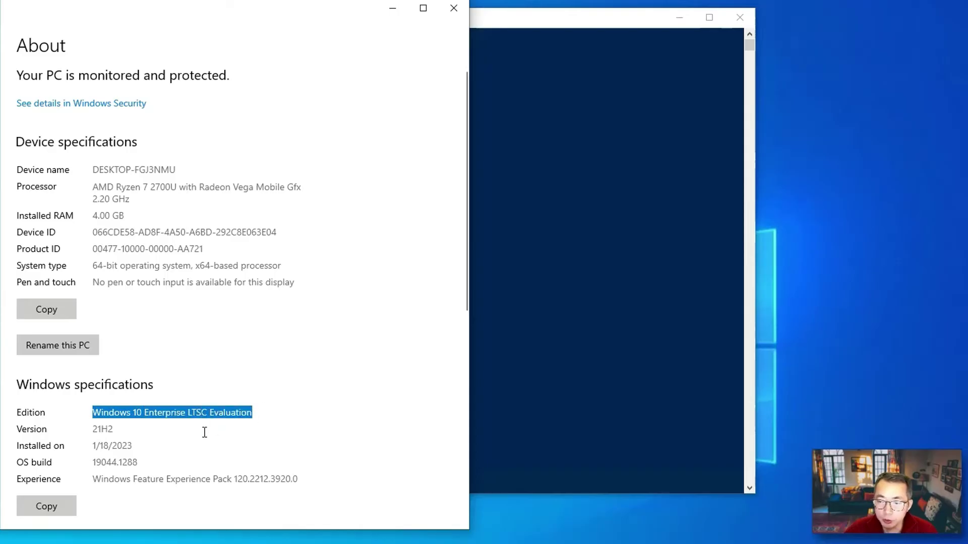
{"action": "left_click_drag", "start_coordinate": [124, 432], "coordinate": [60, 436]}
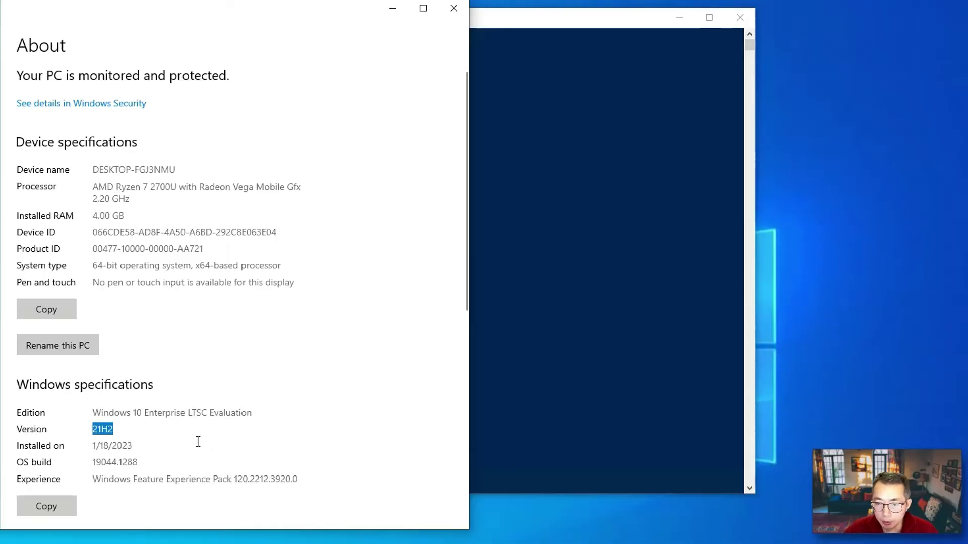
Run dism /online /get-currentedition in PowerShell and confirm it reports EnterpriseSEval.
{"action": "left_click", "coordinate": [531, 376]}
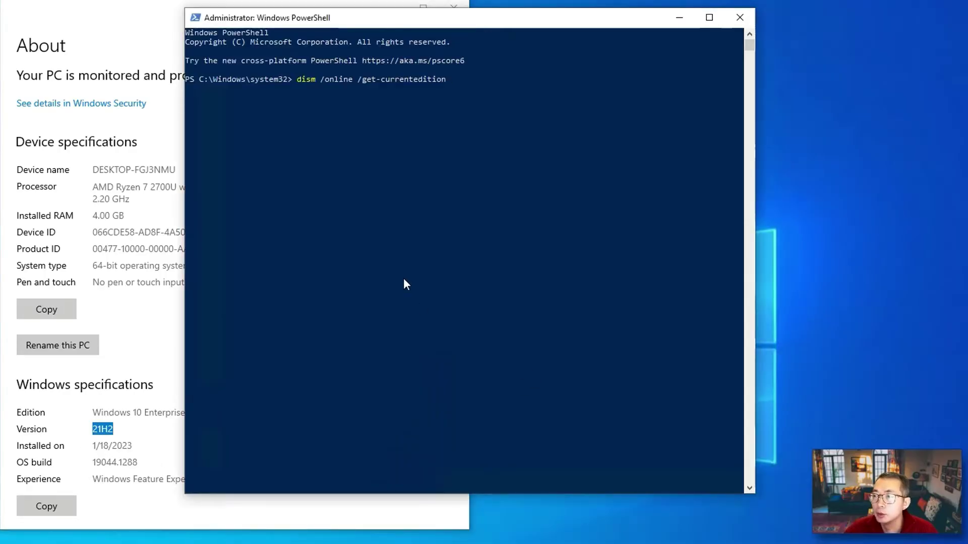
{"action": "key", "text": "Return"}
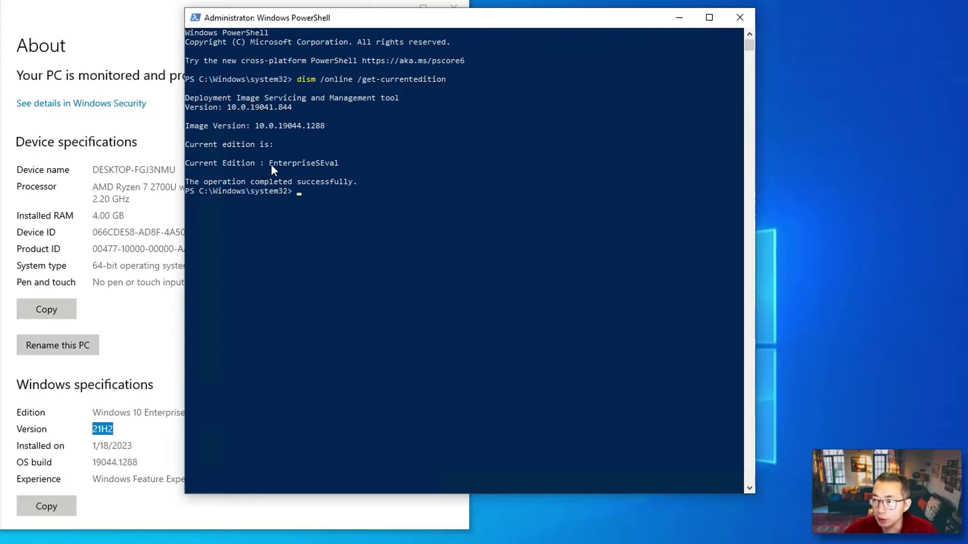
{"action": "left_click_drag", "start_coordinate": [270, 163], "coordinate": [340, 167]}
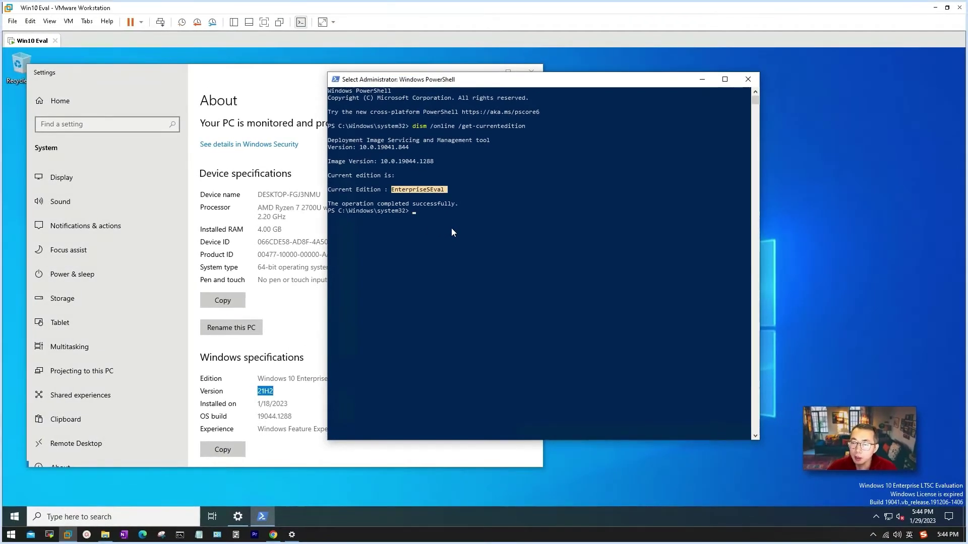
{"action": "scroll", "coordinate": [312, 345], "scroll_direction": "down", "scroll_amount": 3}
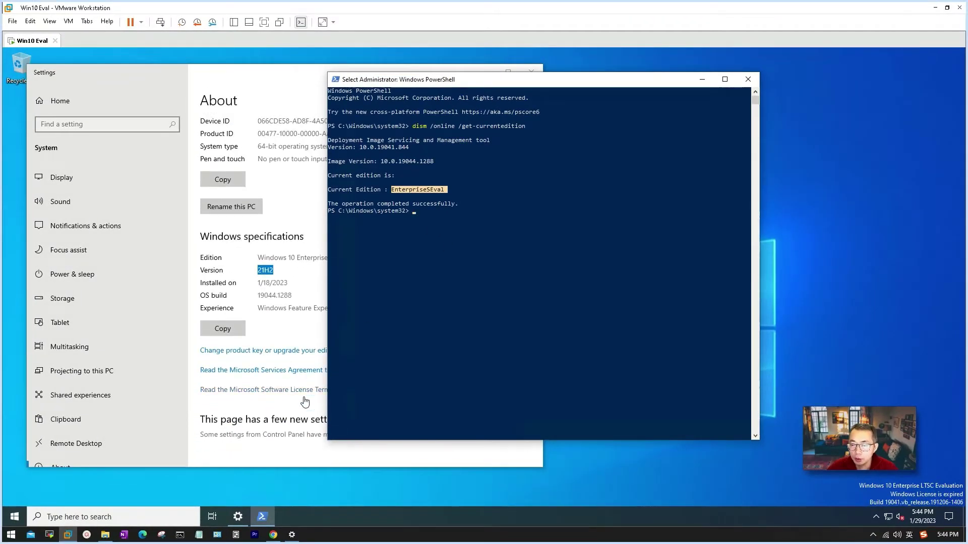
{"action": "scroll", "coordinate": [305, 402], "scroll_direction": "down", "scroll_amount": 4}
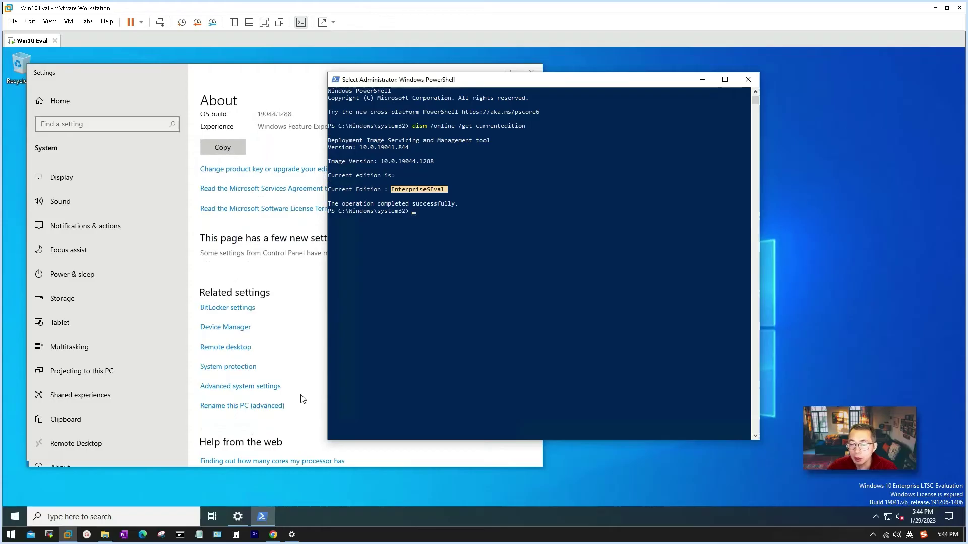
{"action": "scroll", "coordinate": [303, 399], "scroll_direction": "down", "scroll_amount": 1}
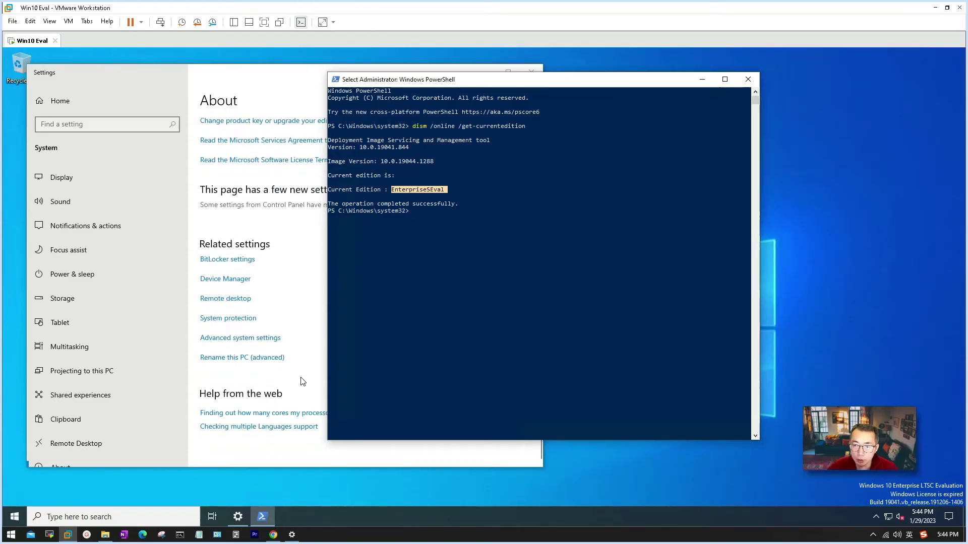
Copy the C:\Windows\System32\spp\tokens\skus path from the upgrade guide in Chrome.
{"action": "left_click", "coordinate": [311, 316]}
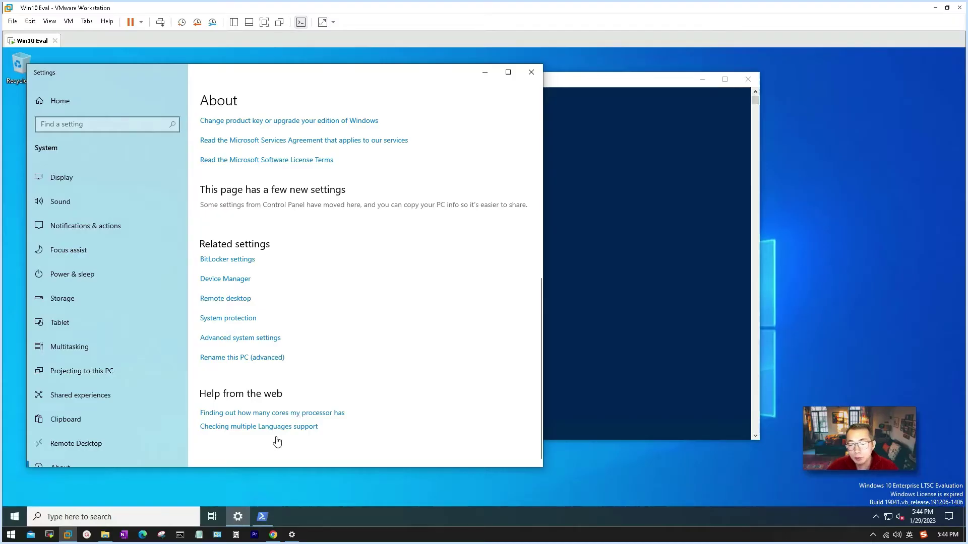
{"action": "left_click", "coordinate": [273, 534]}
{"action": "scroll", "coordinate": [369, 316], "scroll_direction": "up", "scroll_amount": 1}
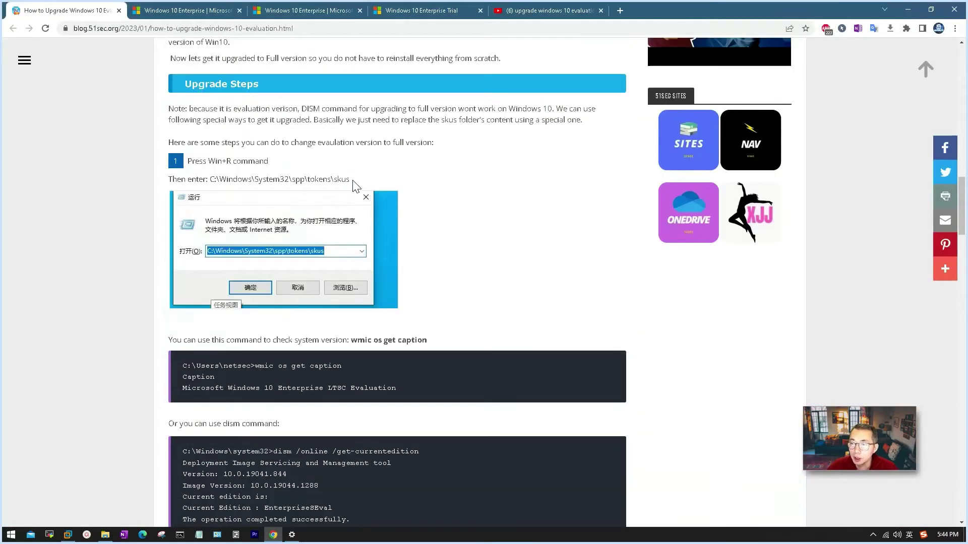
{"action": "left_click_drag", "start_coordinate": [351, 180], "coordinate": [211, 177]}
{"action": "right_click", "coordinate": [224, 177]}
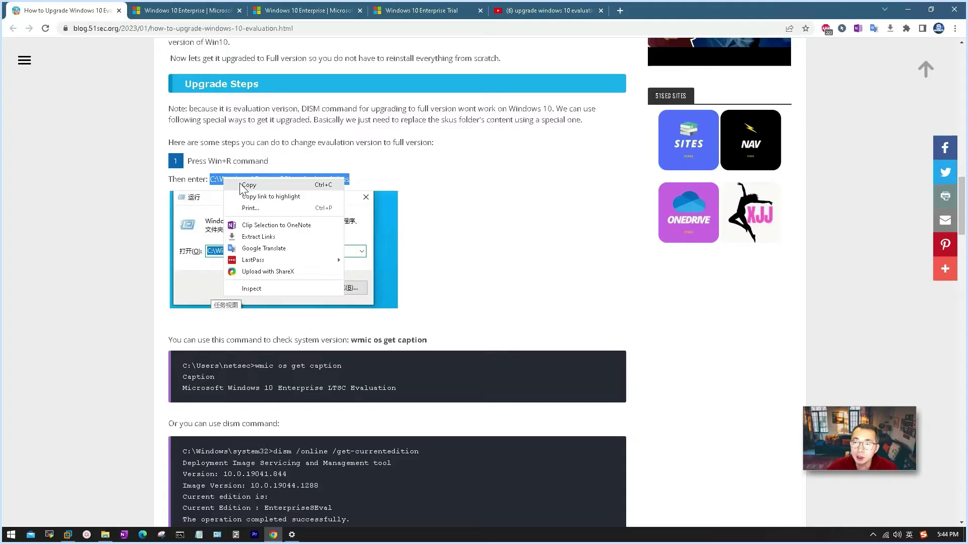
{"action": "left_click", "coordinate": [276, 186]}
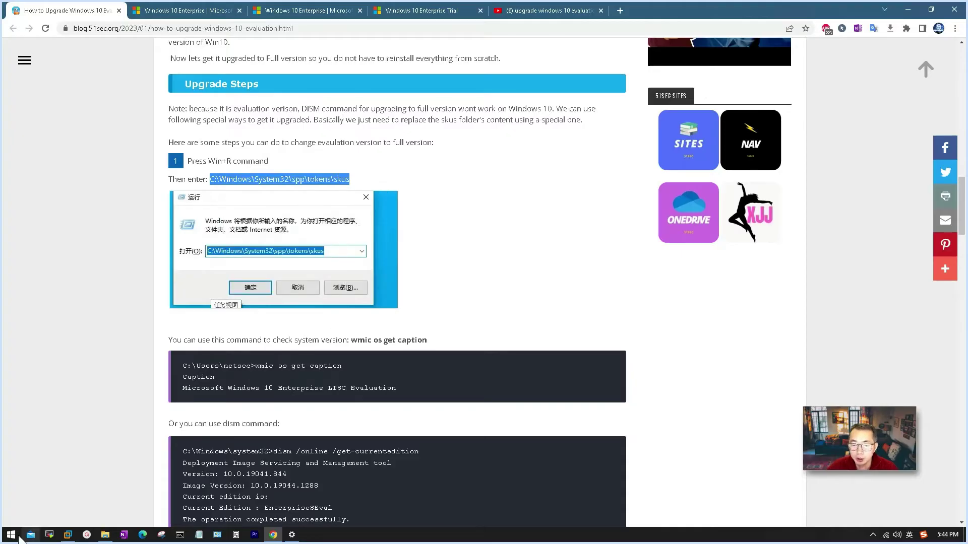
Paste the skus path into Run in the VM, open the folder, then reopen Run with it.
{"action": "left_click", "coordinate": [67, 534]}
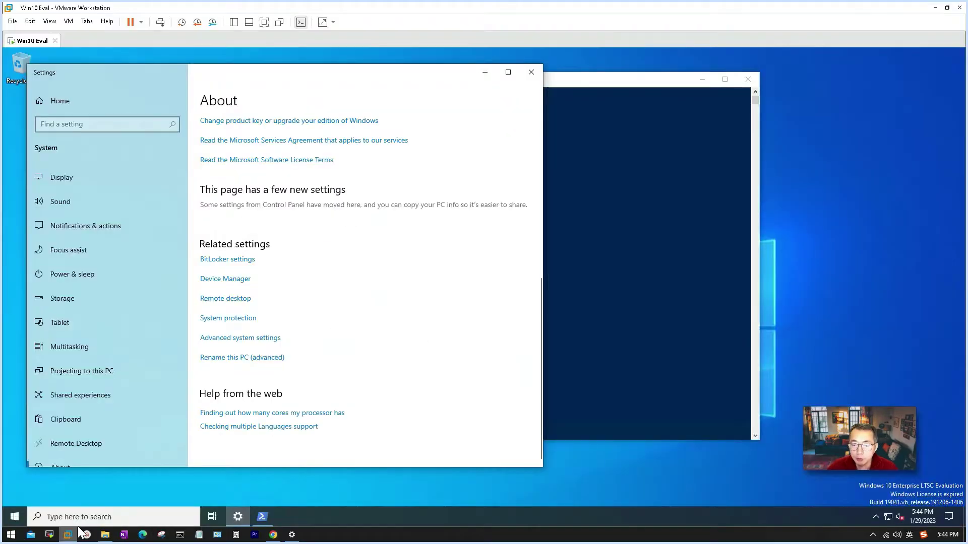
{"action": "right_click", "coordinate": [14, 517]}
{"action": "left_click", "coordinate": [64, 465]}
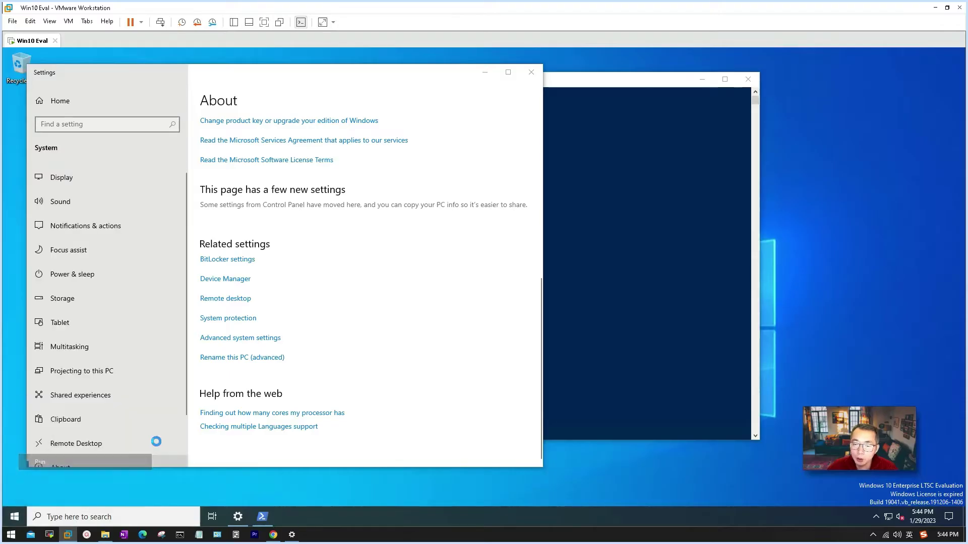
{"action": "right_click", "coordinate": [141, 455]}
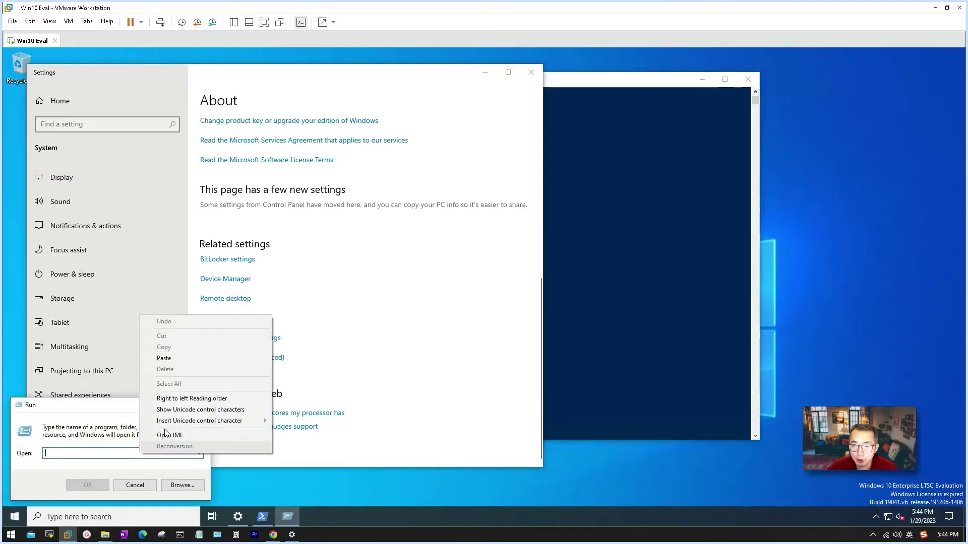
{"action": "left_click", "coordinate": [187, 358]}
{"action": "left_click", "coordinate": [88, 485]}
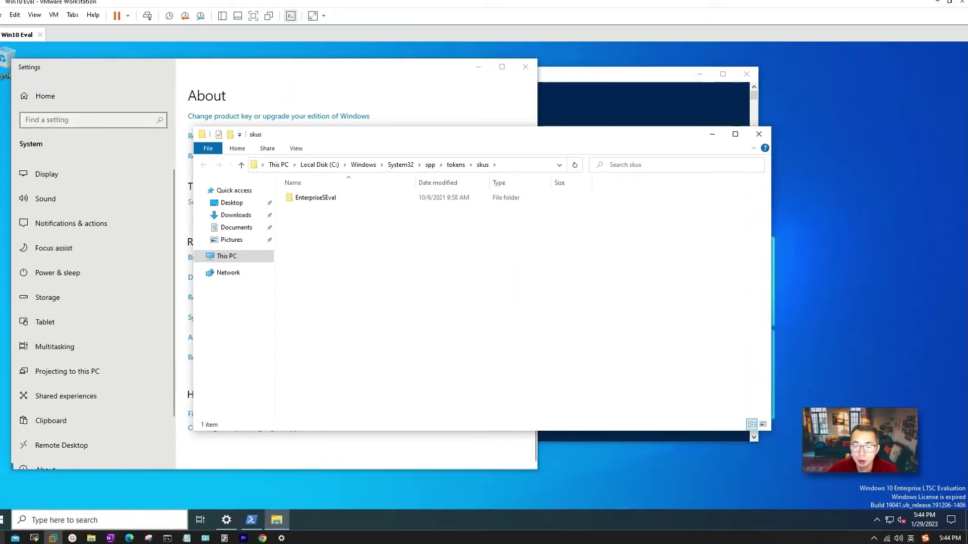
{"action": "right_click", "coordinate": [10, 534]}
{"action": "left_click", "coordinate": [51, 486]}
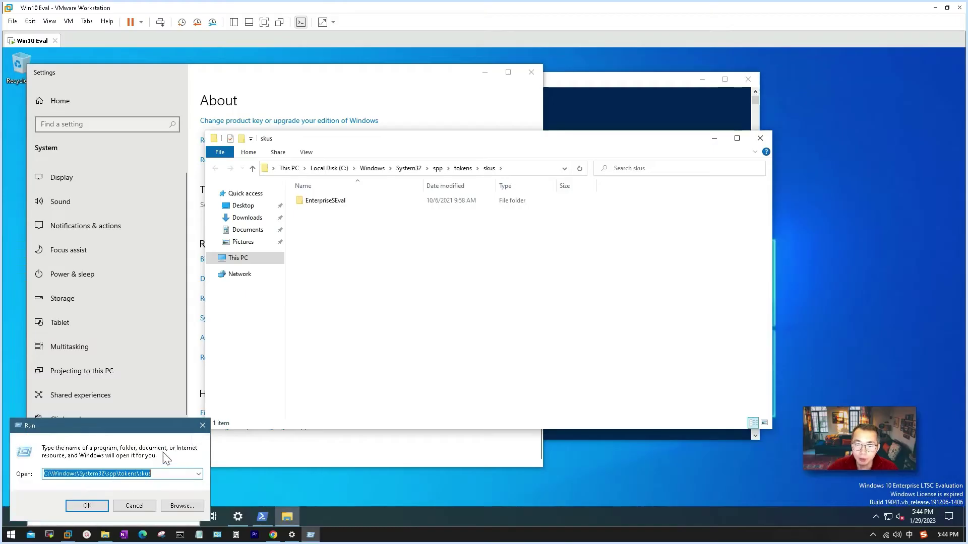
Open the host's skus folder and review its ten edition folders, such as Education and Professional.
{"action": "left_click", "coordinate": [91, 505]}
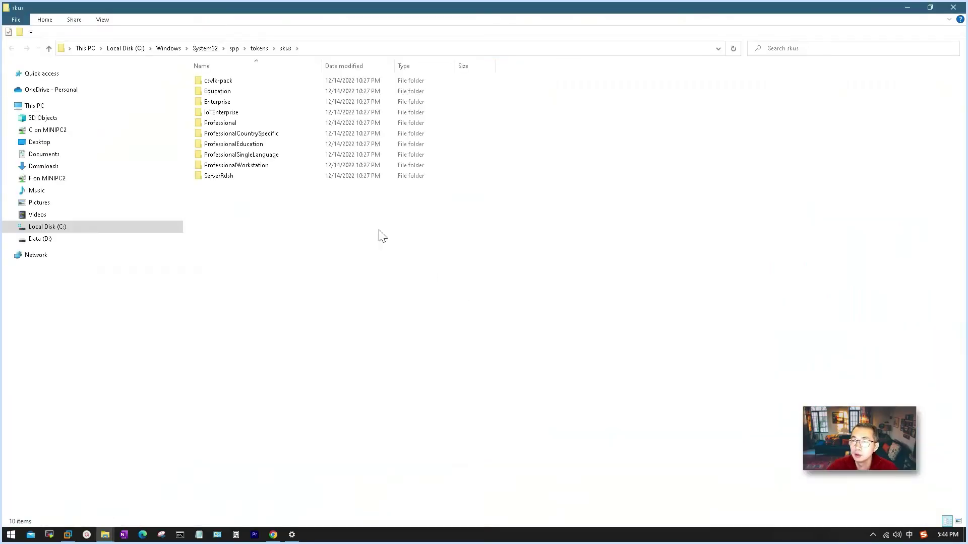
{"action": "left_click_drag", "start_coordinate": [302, 7], "coordinate": [284, 228]}
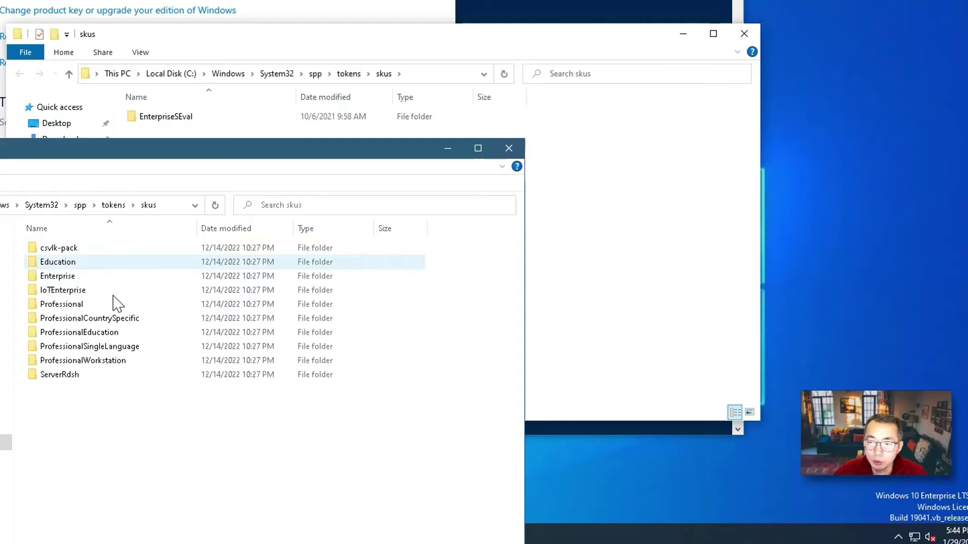
{"action": "key", "text": "End"}
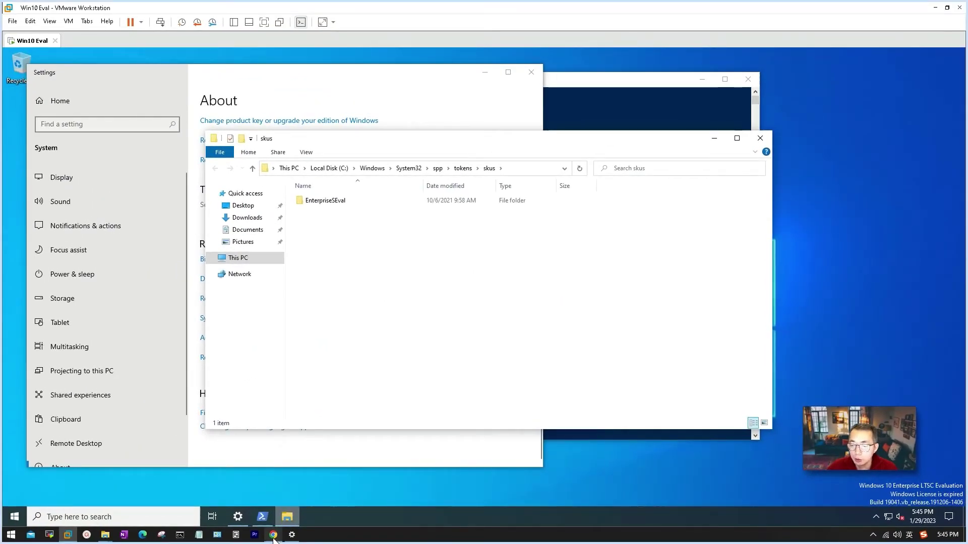
Download skus-Windows-10.zip from the step 2 link and copy its 11 folders in WinRAR.
{"action": "key", "text": "alt+Tab"}
{"action": "scroll", "coordinate": [409, 309], "scroll_direction": "down", "scroll_amount": 8}
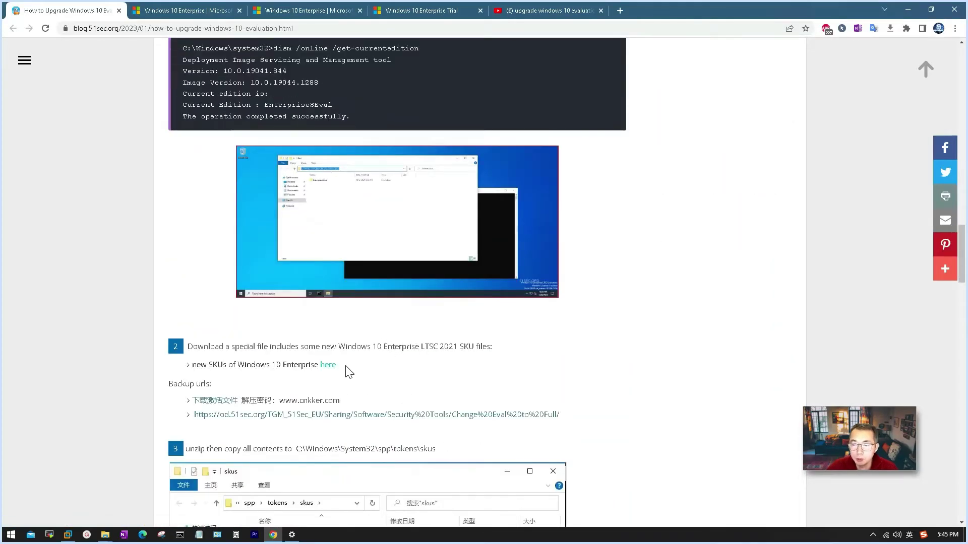
{"action": "left_click", "coordinate": [329, 365]}
{"action": "scroll", "coordinate": [117, 482], "scroll_direction": "down", "scroll_amount": 1}
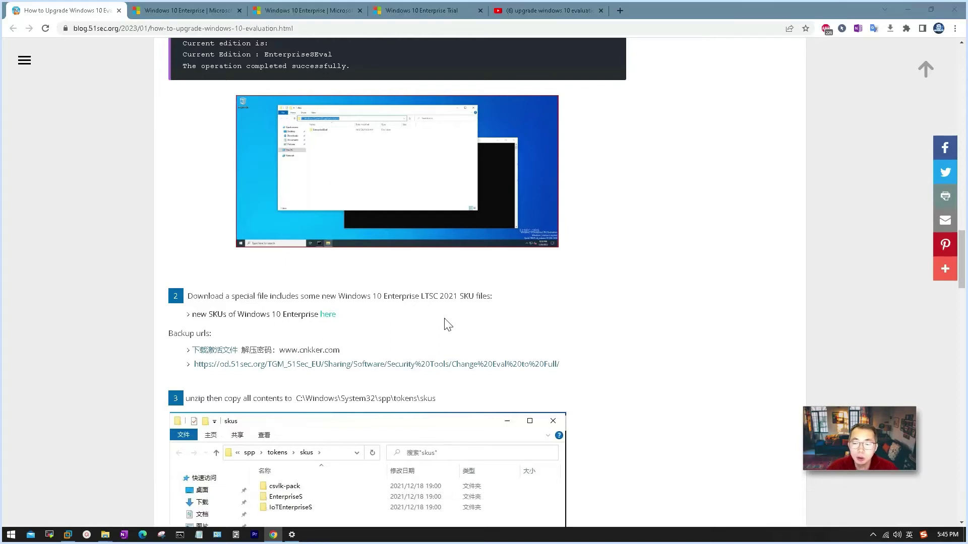
{"action": "left_click_drag", "start_coordinate": [373, 374], "coordinate": [352, 251]}
{"action": "right_click", "coordinate": [353, 248]}
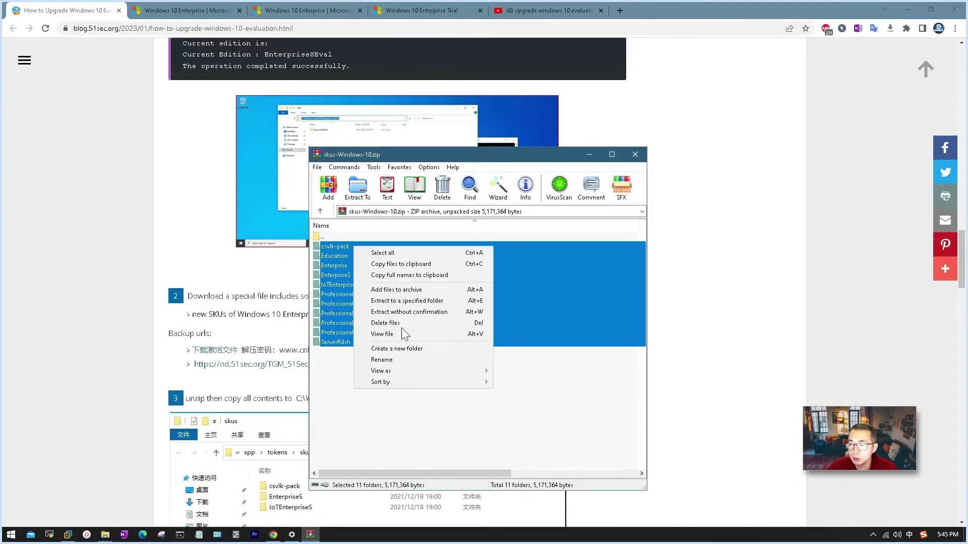
{"action": "left_click", "coordinate": [408, 265]}
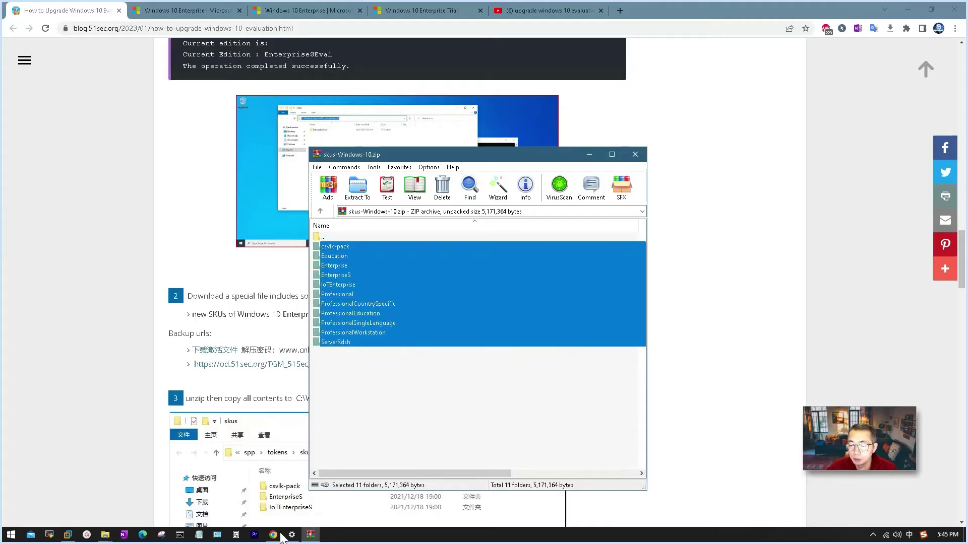
Paste the 11 edition folders into the VM's skus folder, granting administrator permission.
{"action": "left_click", "coordinate": [68, 534]}
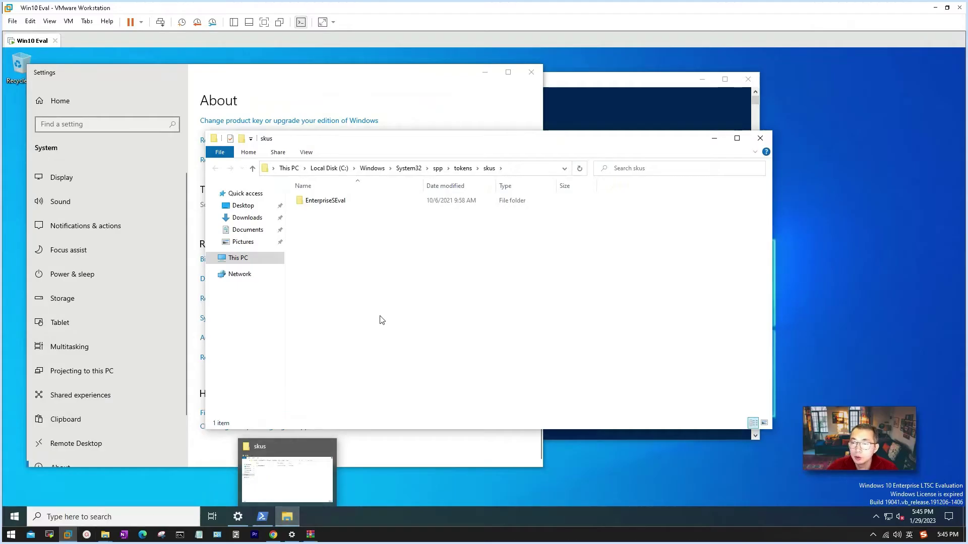
{"action": "right_click", "coordinate": [334, 224]}
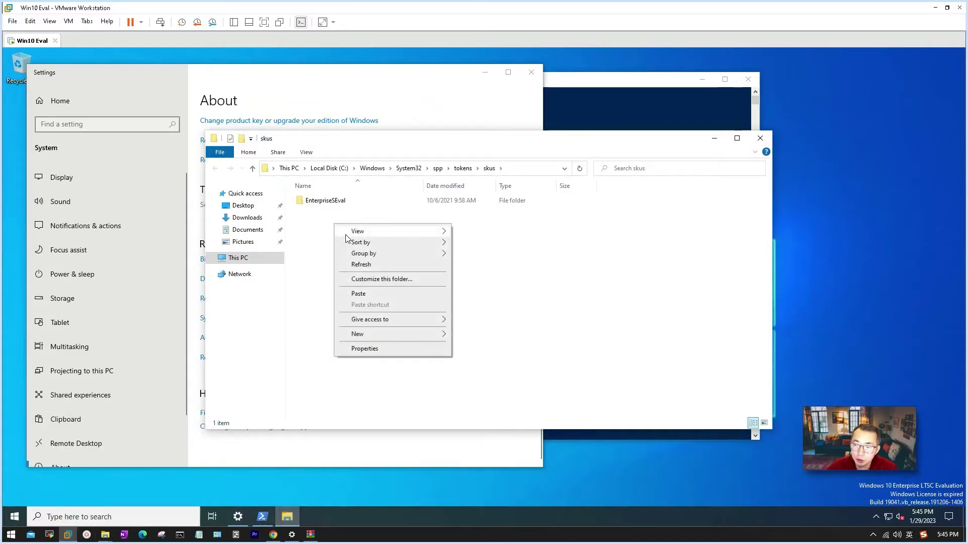
{"action": "left_click", "coordinate": [376, 294]}
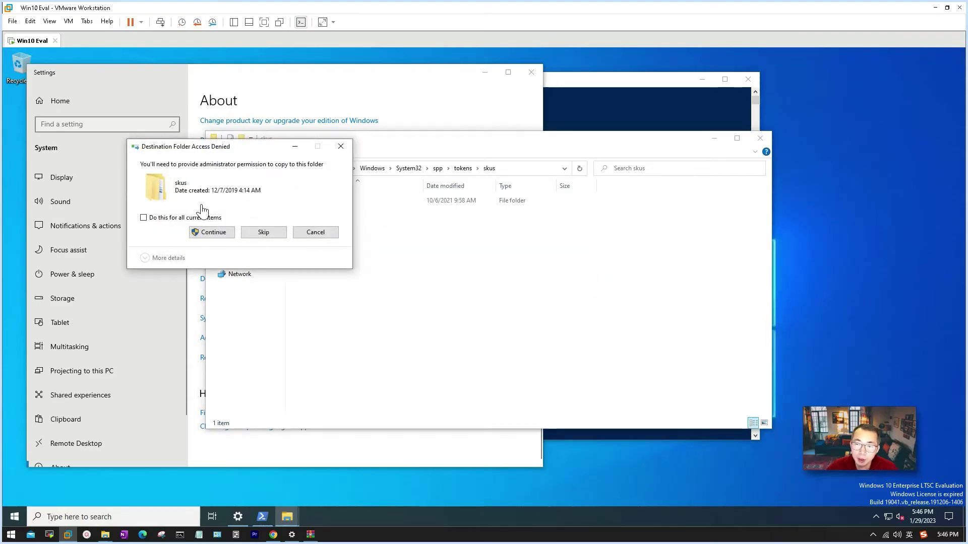
{"action": "left_click", "coordinate": [207, 233]}
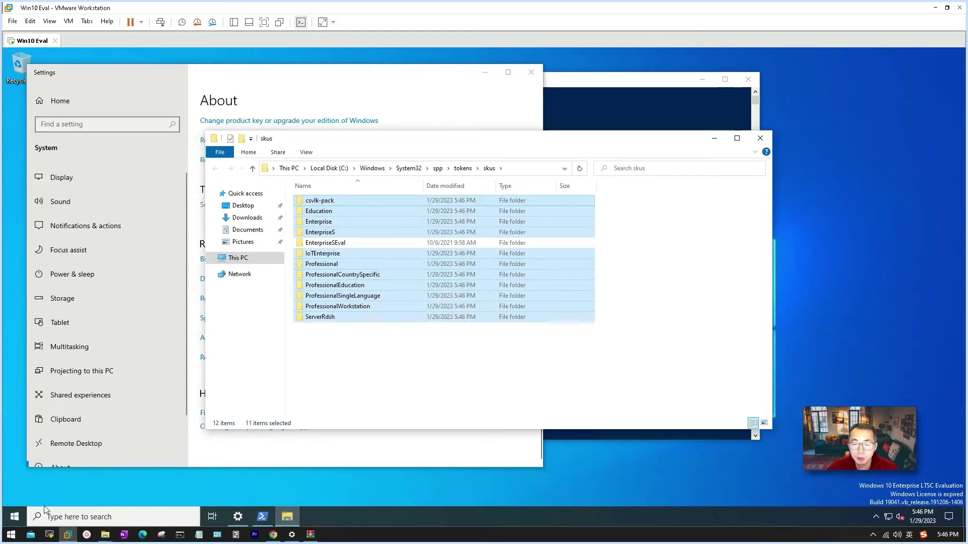
Restart the Win10 Eval virtual machine from the Start menu's Power options.
{"action": "left_click", "coordinate": [15, 508]}
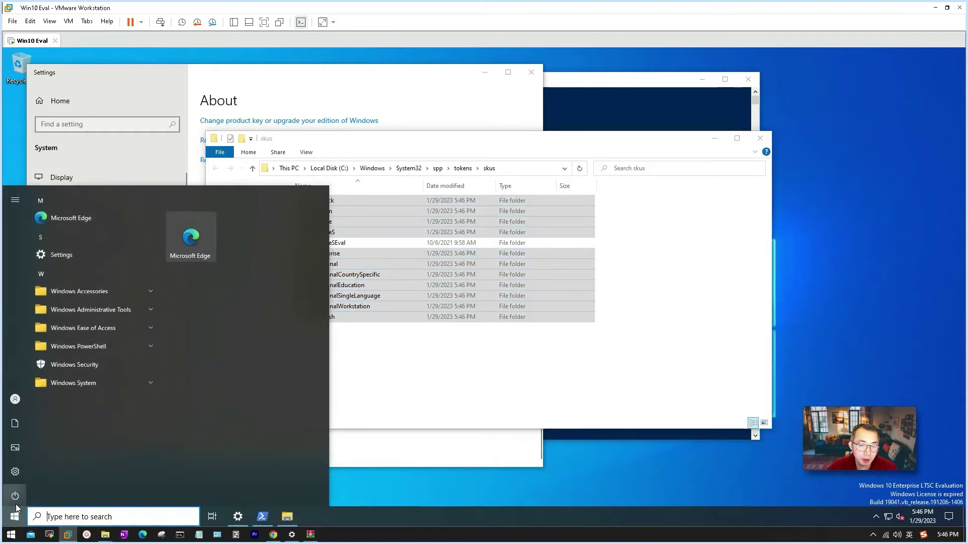
{"action": "left_click", "coordinate": [20, 494]}
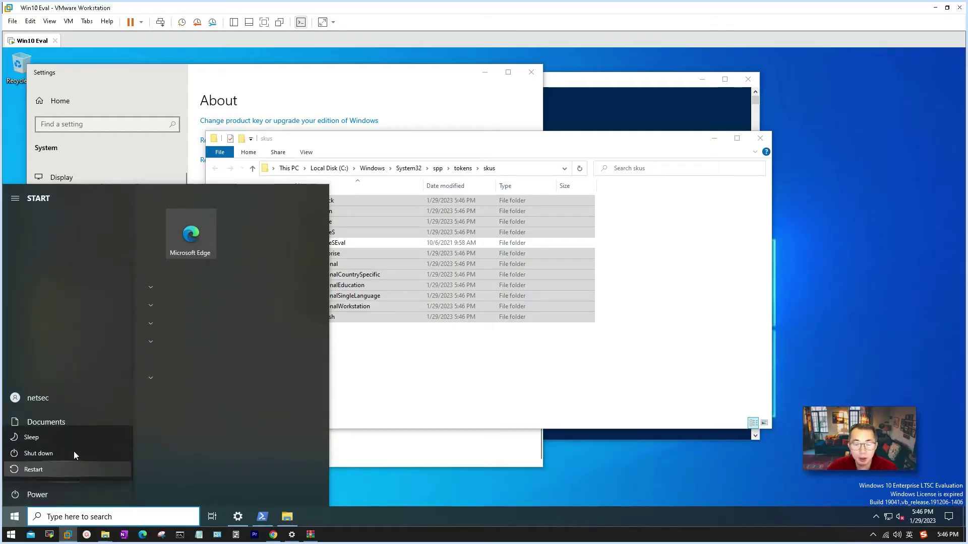
{"action": "key", "text": "Escape"}
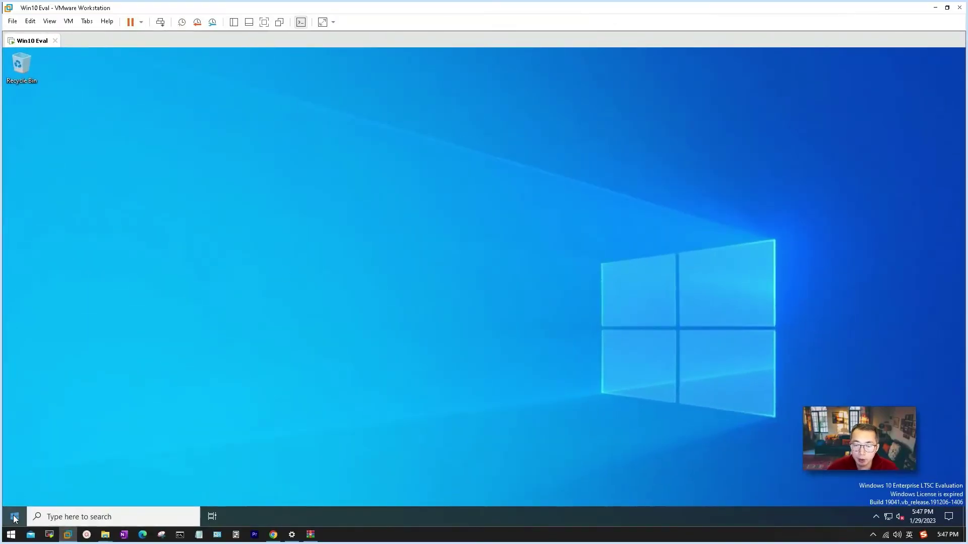
Reopen C:\Windows\System32\spp\tokens\skus via Run to confirm all 12 edition folders remain.
{"action": "right_click", "coordinate": [15, 520]}
{"action": "left_click", "coordinate": [57, 465]}
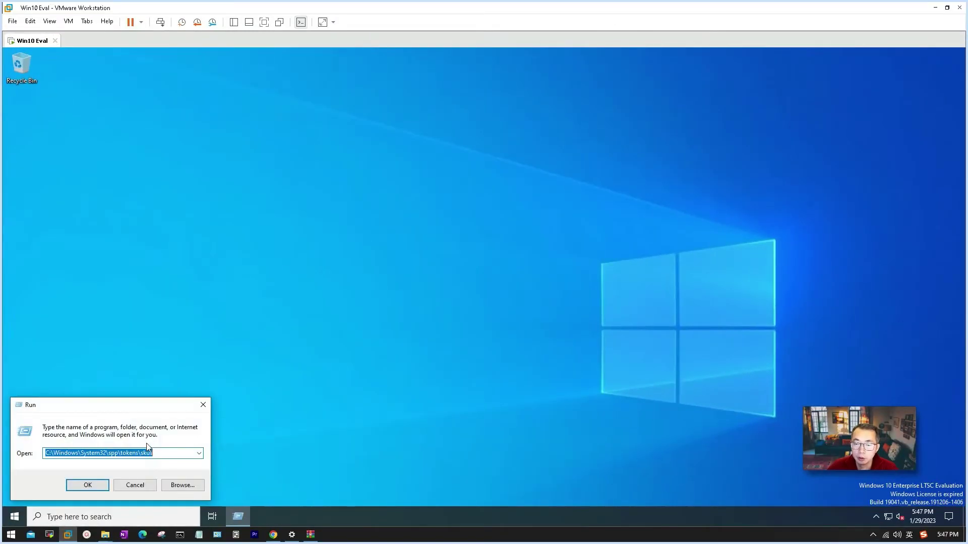
{"action": "left_click", "coordinate": [88, 485]}
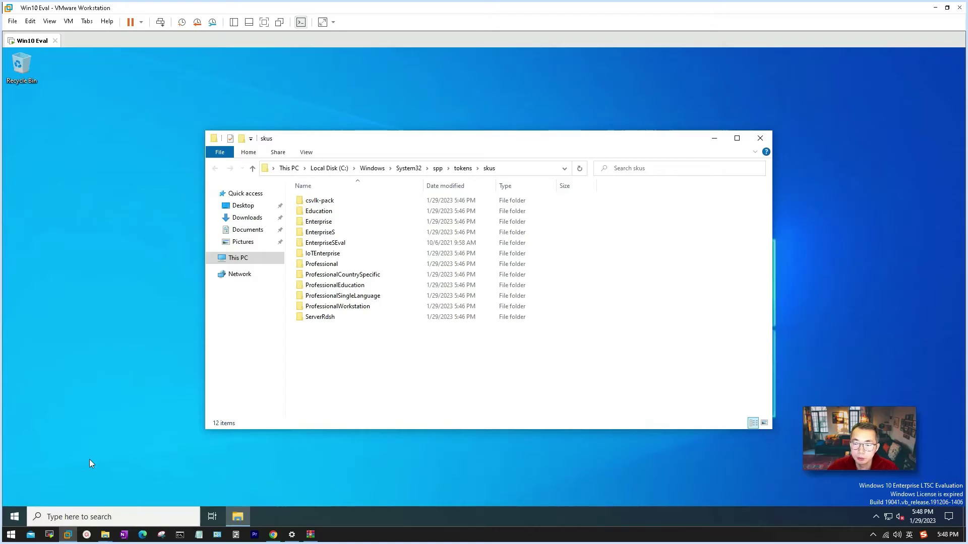
{"action": "right_click", "coordinate": [15, 517]}
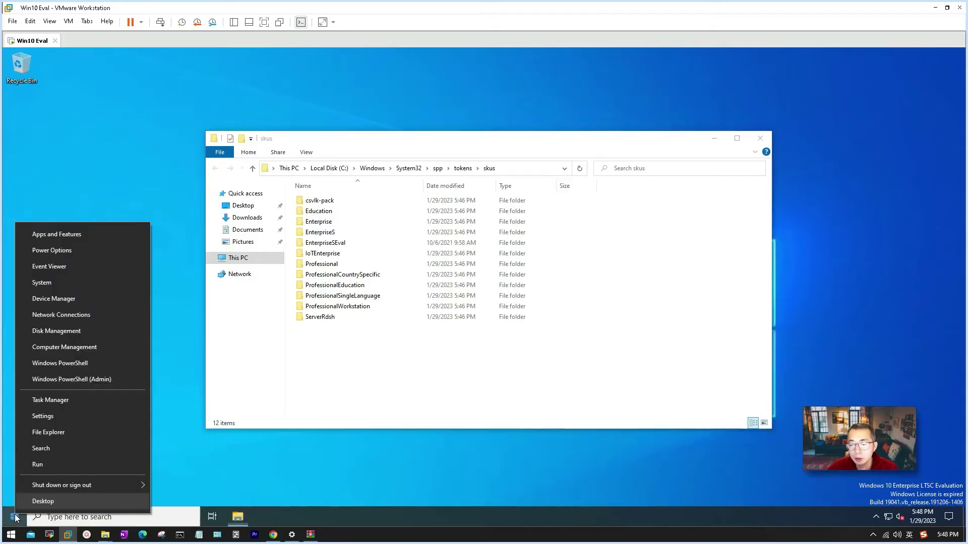
Launch cmd from Run, then start a second Command Prompt as administrator and accept UAC.
{"action": "left_click", "coordinate": [84, 373]}
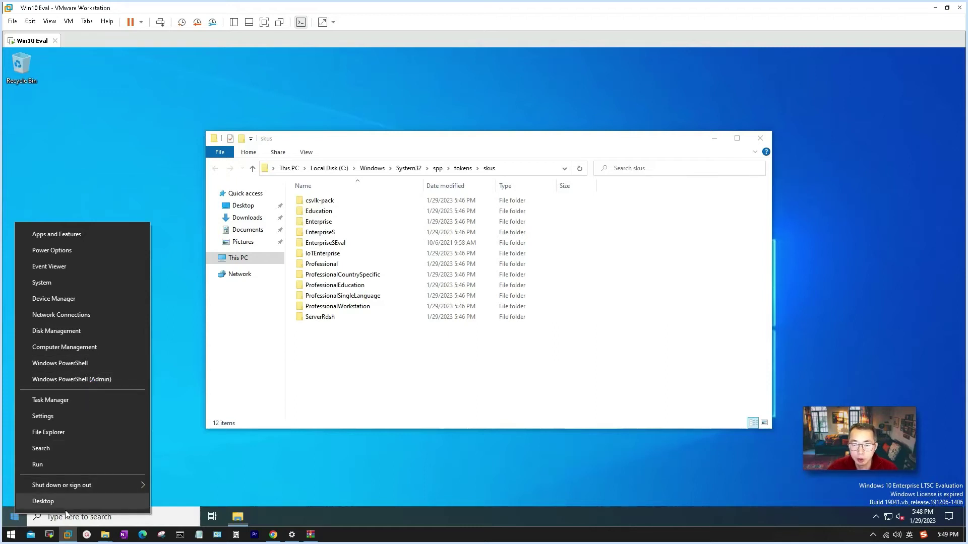
{"action": "right_click", "coordinate": [12, 517]}
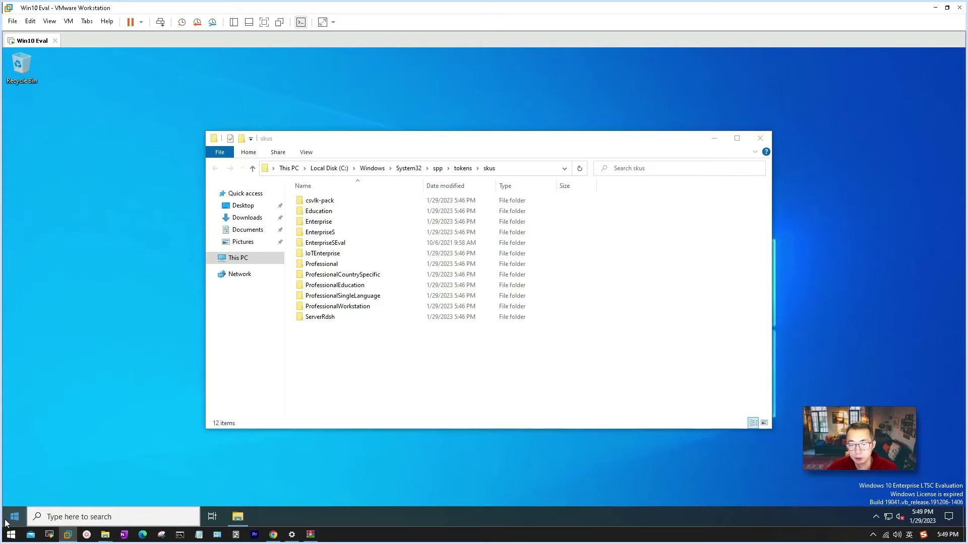
{"action": "right_click", "coordinate": [10, 518]}
{"action": "left_click", "coordinate": [51, 470]}
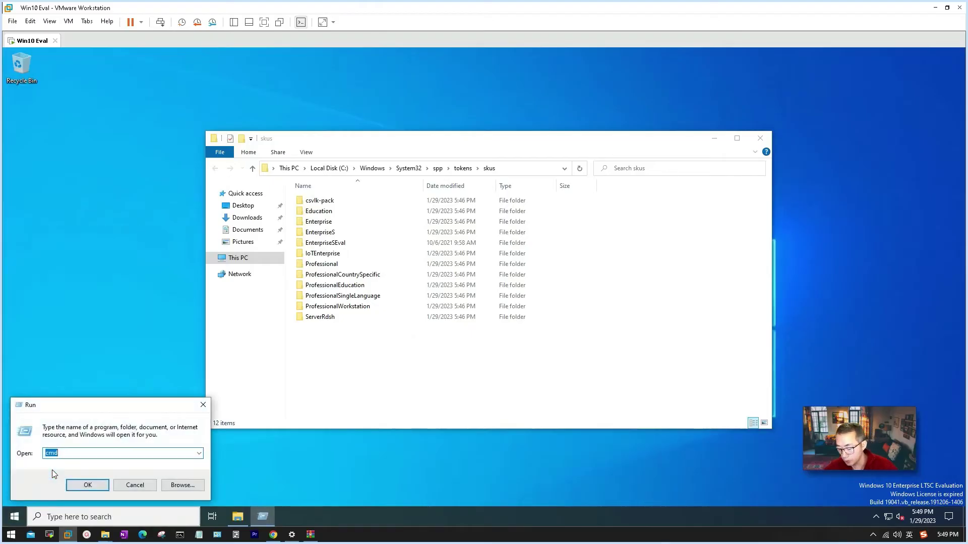
{"action": "key", "text": "Return"}
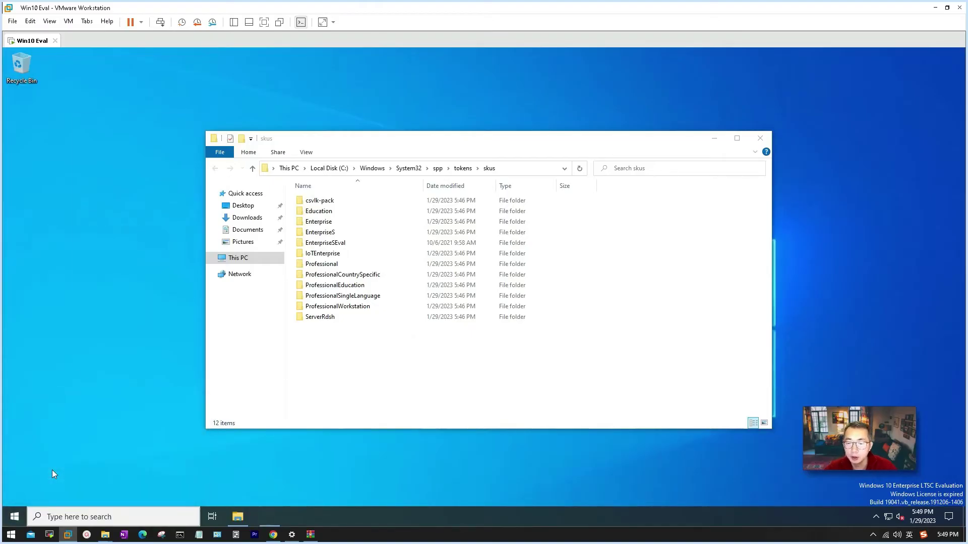
{"action": "right_click", "coordinate": [264, 515]}
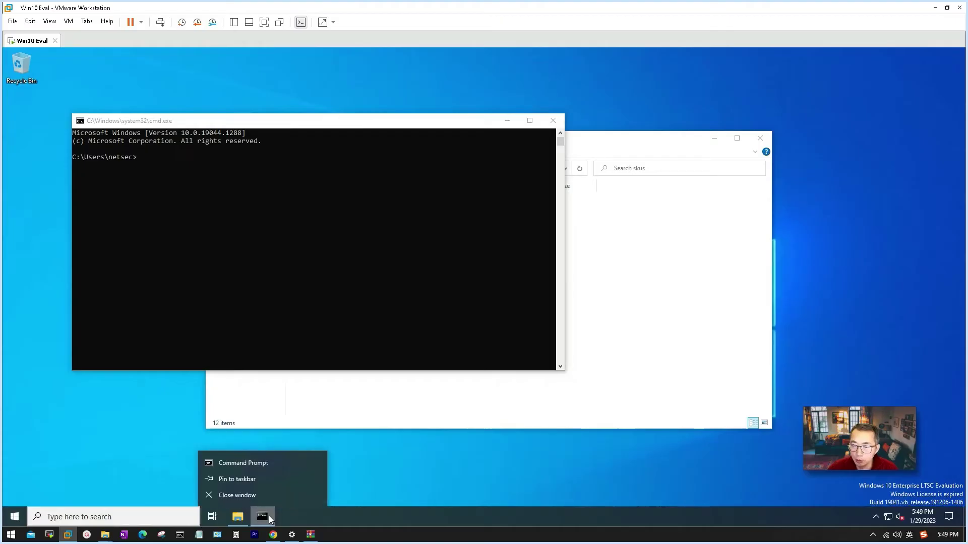
{"action": "right_click", "coordinate": [290, 462]}
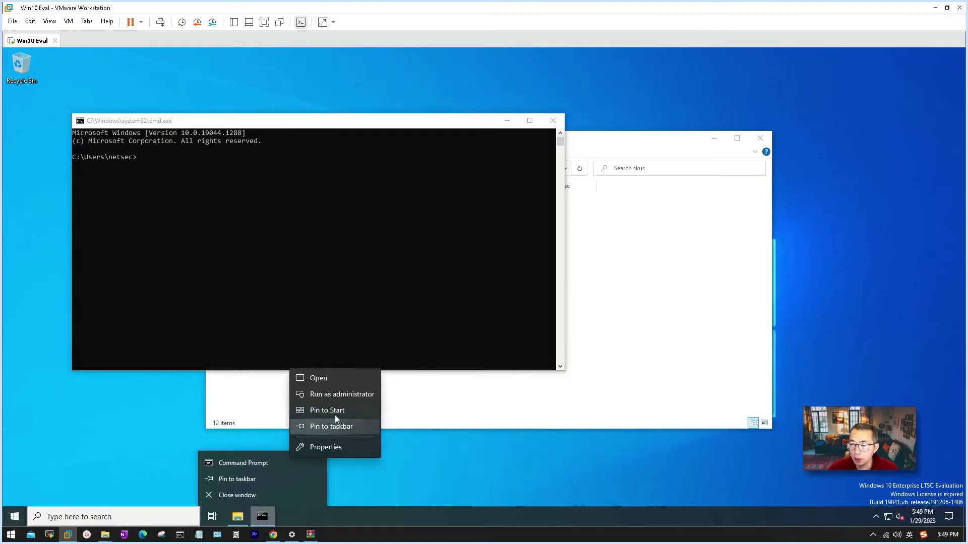
{"action": "left_click", "coordinate": [352, 395]}
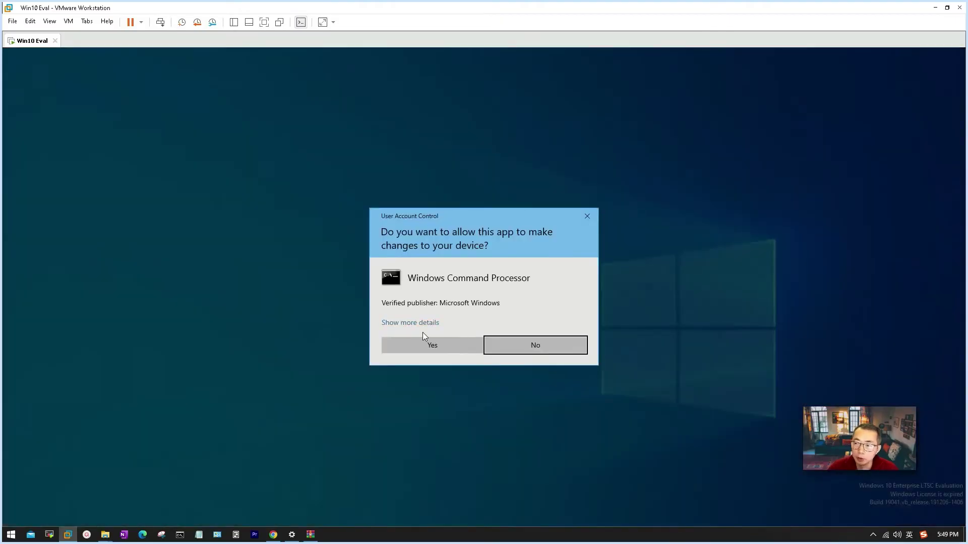
{"action": "left_click", "coordinate": [427, 344]}
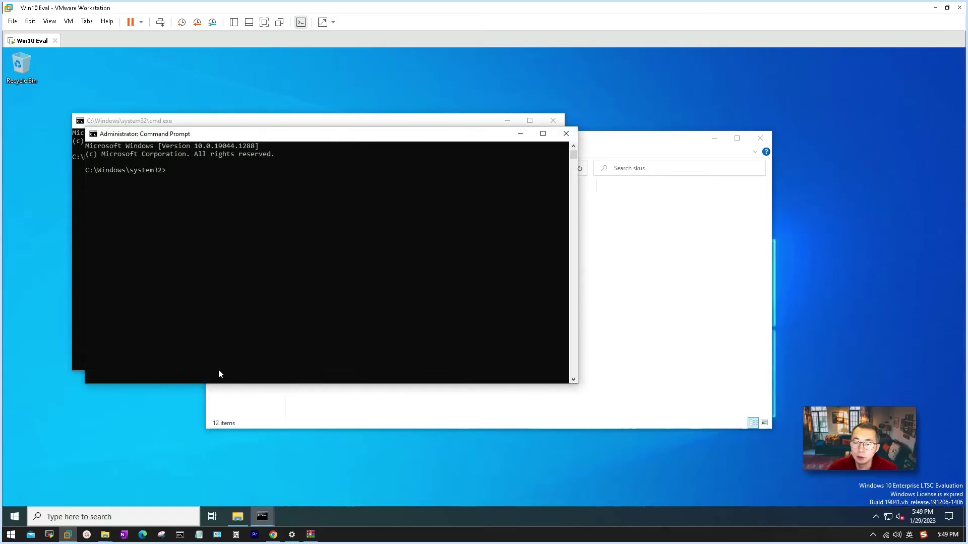
{"action": "left_click_drag", "start_coordinate": [240, 143], "coordinate": [340, 180]}
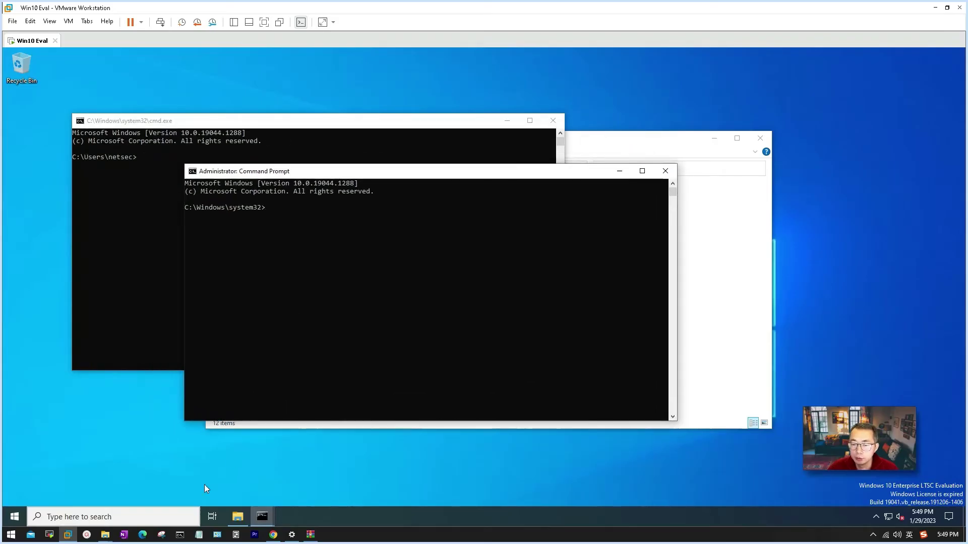
Copy the licensing command block from step 4 of the upgrade guide in Chrome.
{"action": "left_click", "coordinate": [273, 534]}
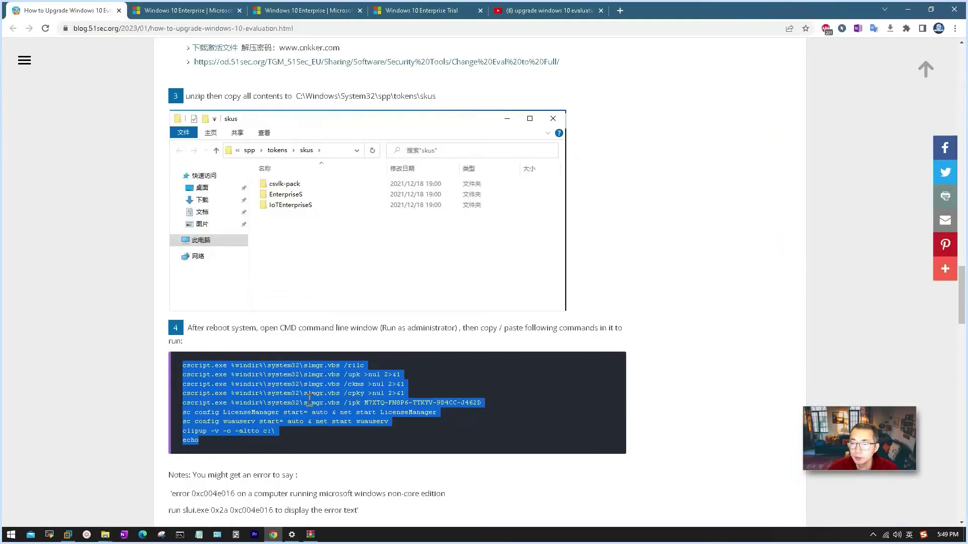
{"action": "right_click", "coordinate": [302, 380]}
{"action": "left_click", "coordinate": [311, 389]}
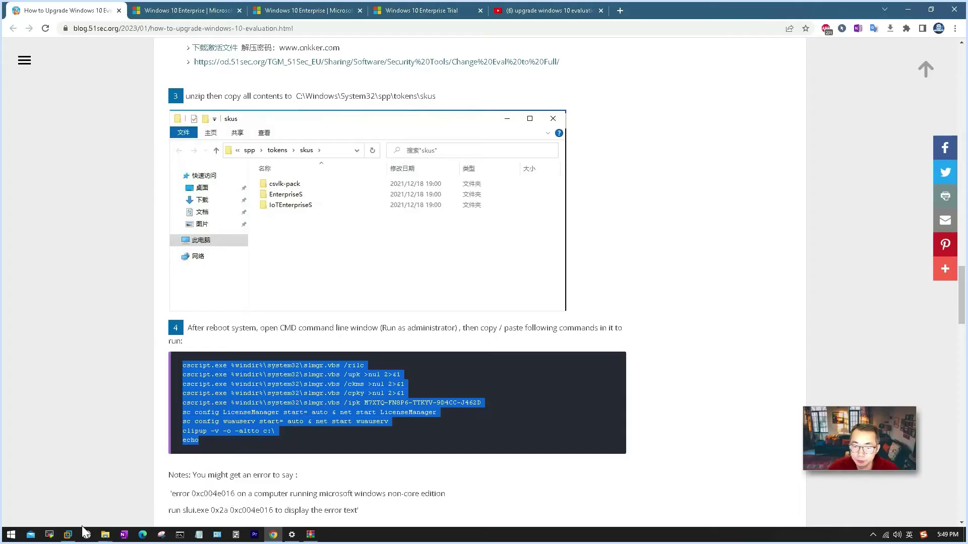
{"action": "left_click", "coordinate": [68, 534]}
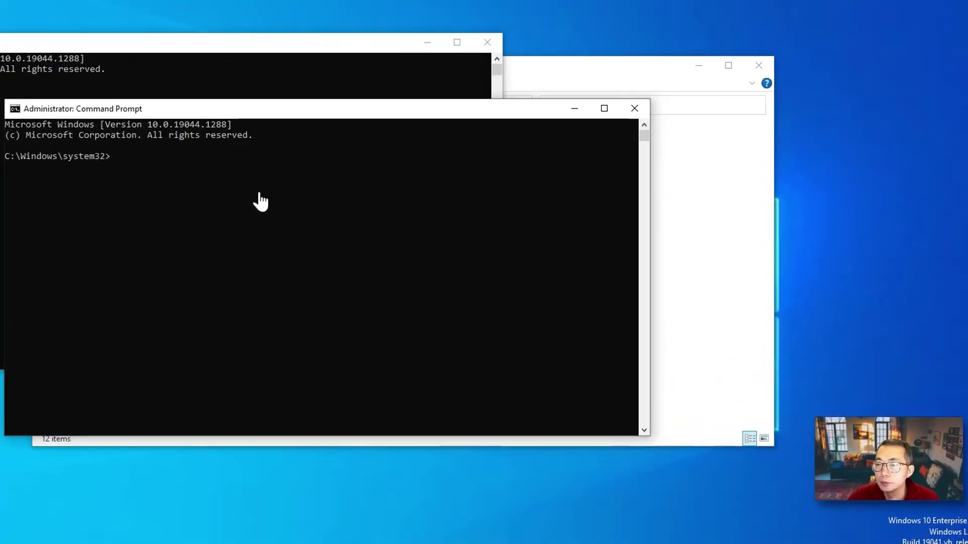
Paste and run the slmgr /ipk, sc config and clipup commands in the admin prompt.
{"action": "type", "text": "cscript.exe %windir%\\system32\\slmgr.vbs /rilc"}
{"action": "key", "text": "Return"}
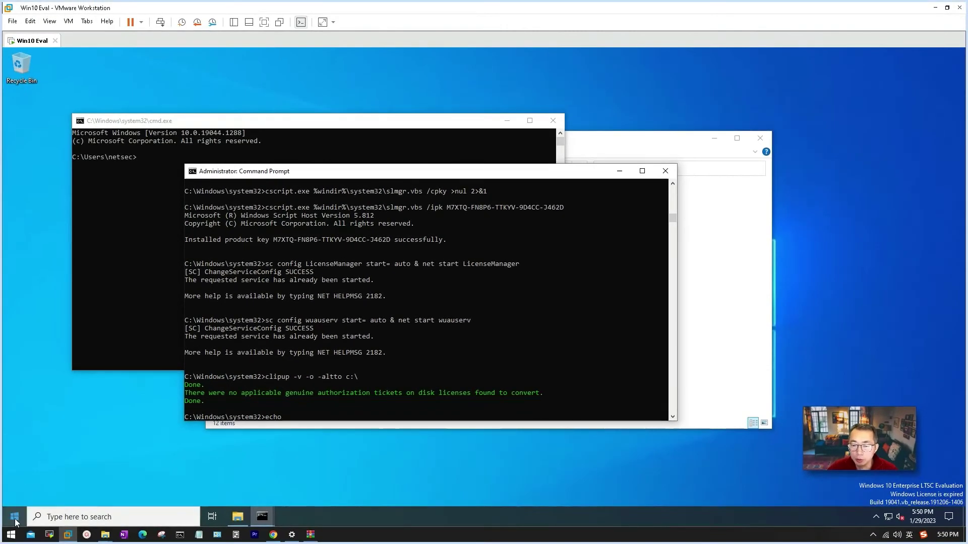
Restart the Windows 10 guest from the Start menu's Power options.
{"action": "left_click", "coordinate": [14, 516]}
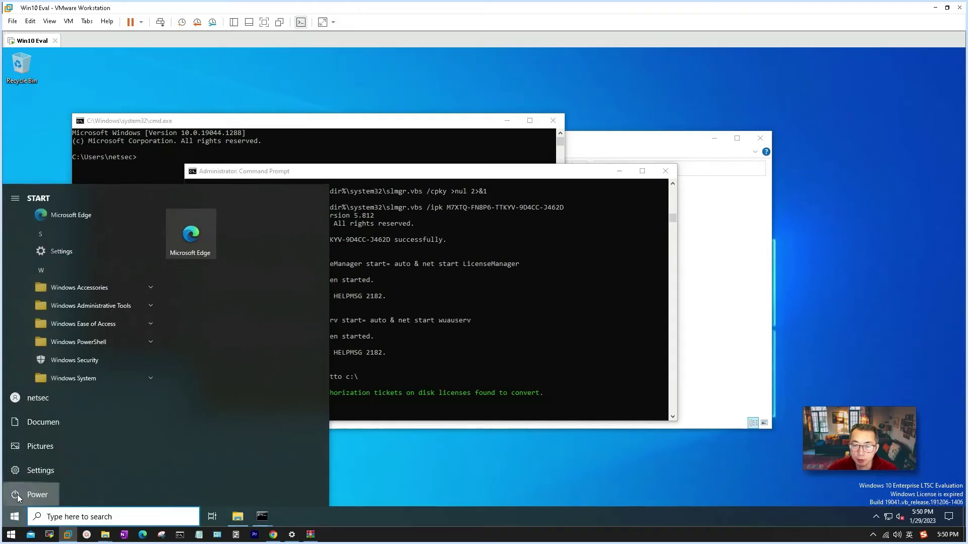
{"action": "left_click", "coordinate": [18, 495]}
{"action": "left_click", "coordinate": [65, 470]}
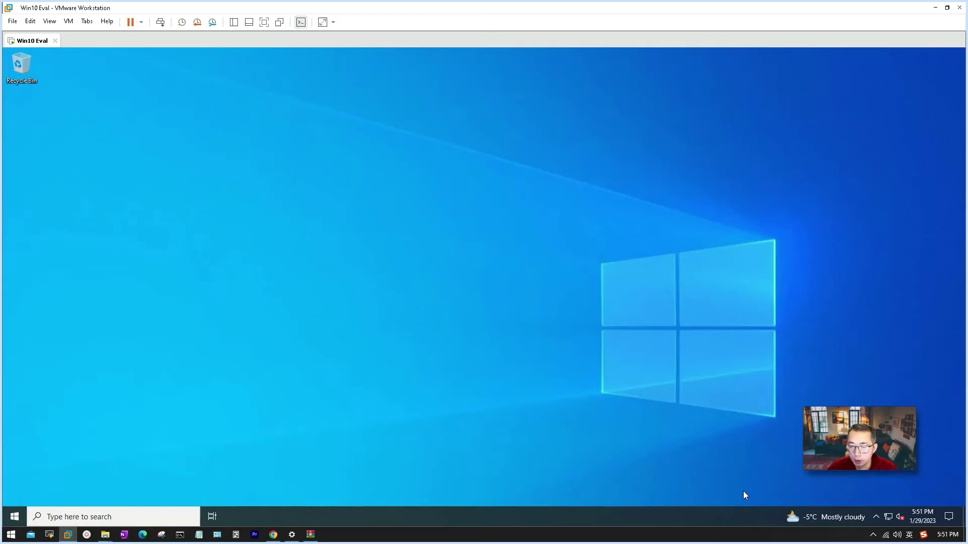
Open the System About page and highlight the Windows 10 Enterprise LTSC edition value.
{"action": "right_click", "coordinate": [20, 512]}
{"action": "left_click", "coordinate": [118, 282]}
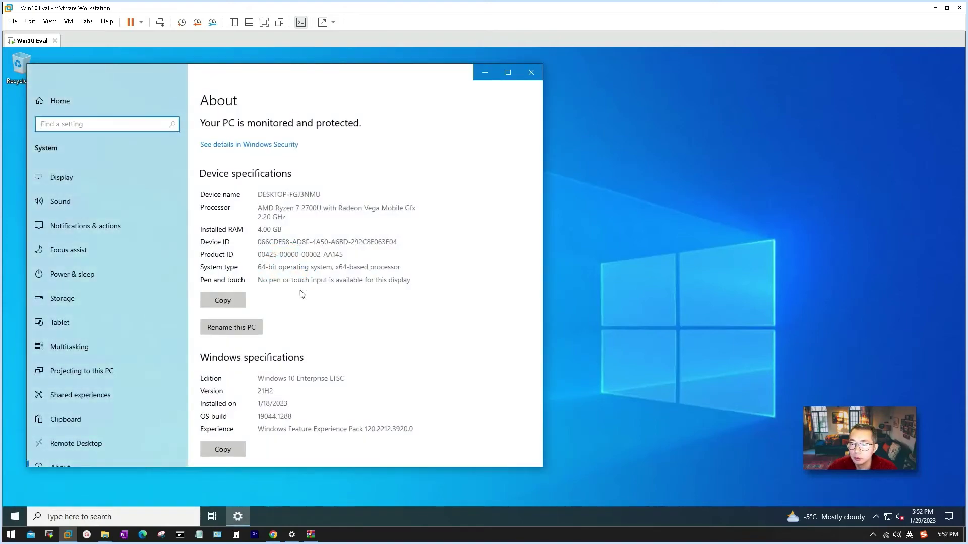
{"action": "scroll", "coordinate": [341, 379], "scroll_direction": "down", "scroll_amount": 2}
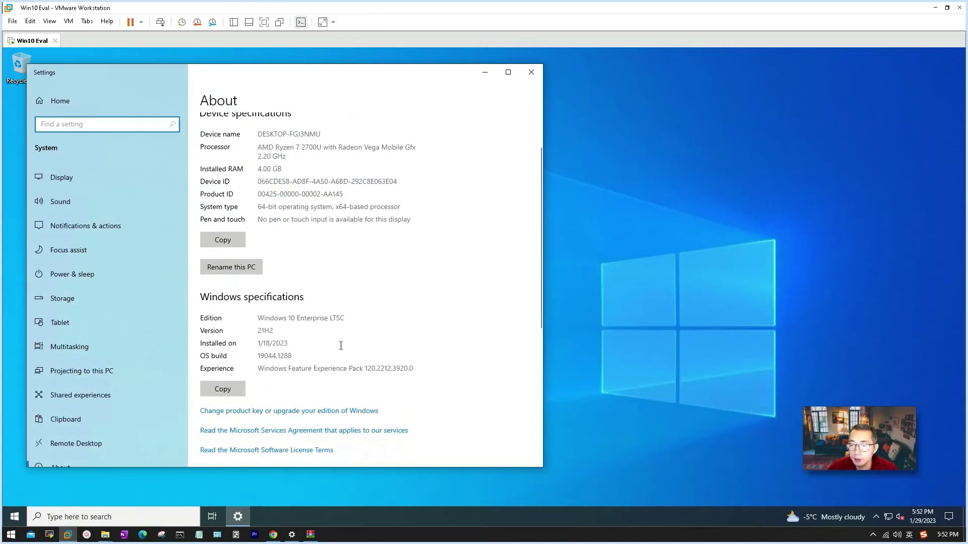
{"action": "left_click_drag", "start_coordinate": [356, 318], "coordinate": [251, 312]}
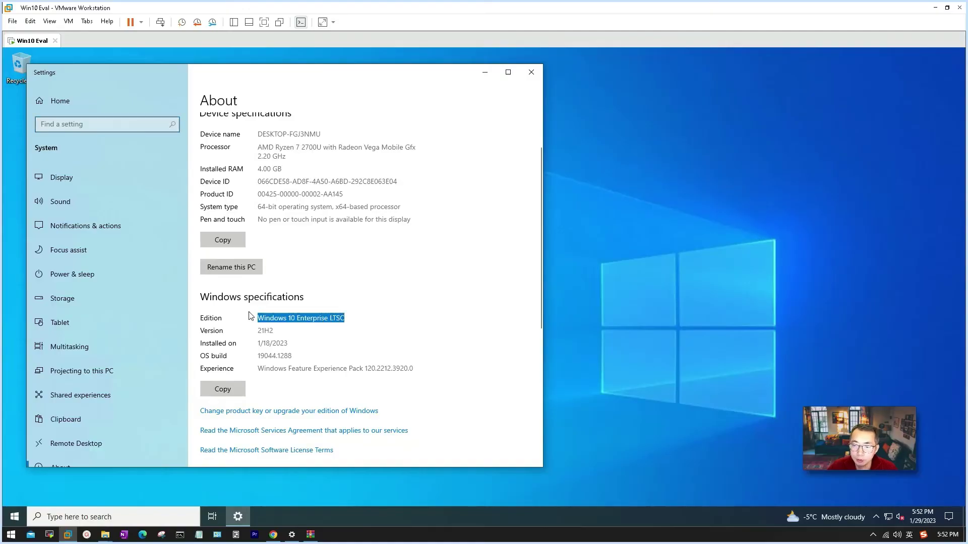
Run dism /online /get-currentedition in an administrator PowerShell, which returns error 0x800f0805.
{"action": "right_click", "coordinate": [14, 517]}
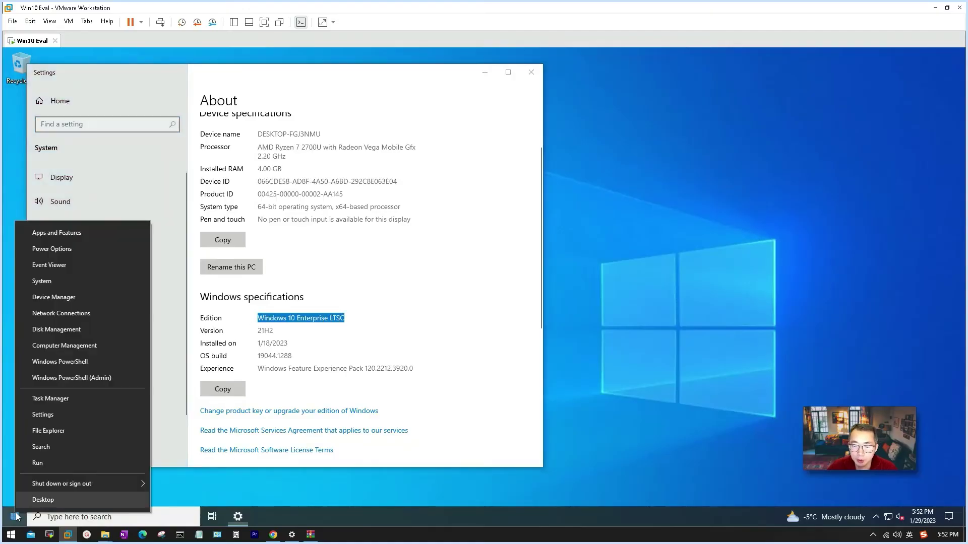
{"action": "left_click", "coordinate": [123, 385]}
{"action": "left_click", "coordinate": [437, 342]}
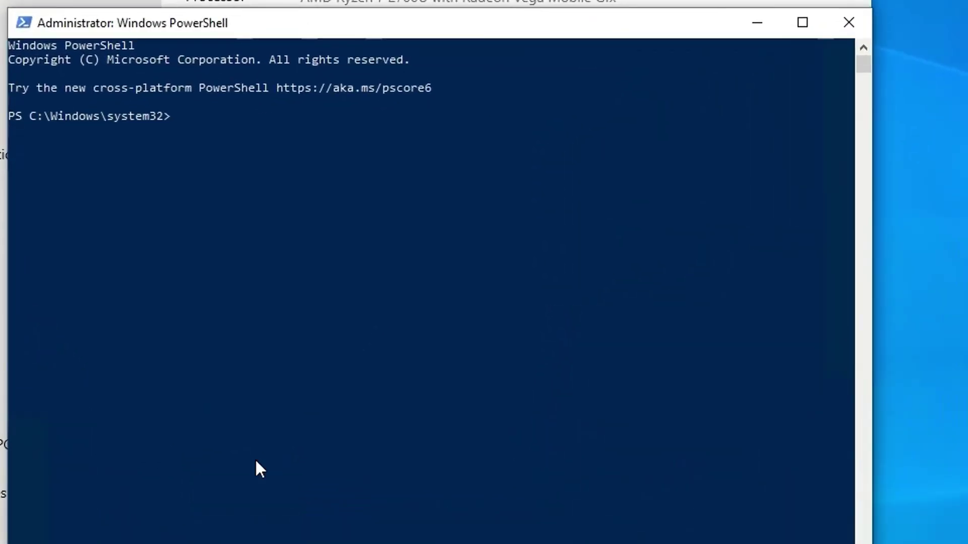
{"action": "type", "text": "dism /online /get-currentedition"}
{"action": "key", "text": "Return"}
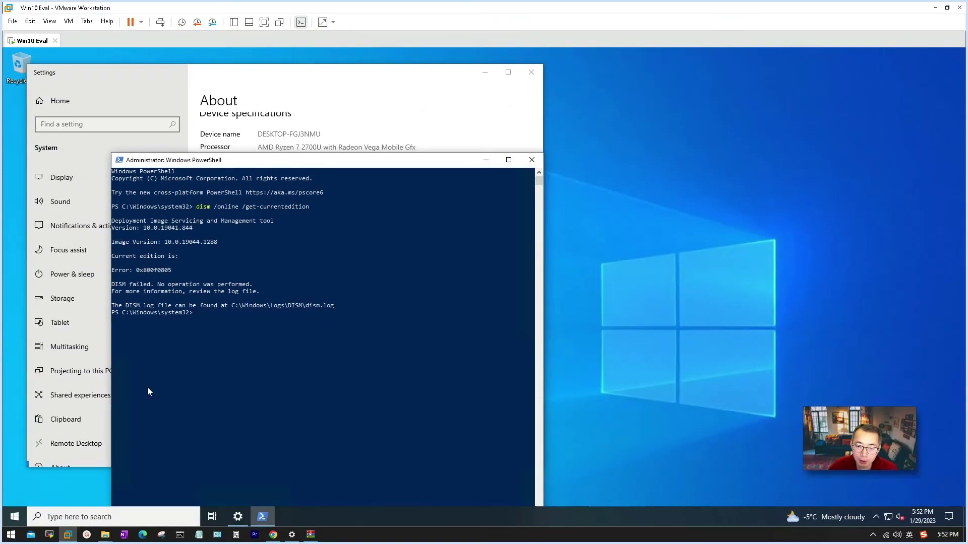
{"action": "right_click", "coordinate": [14, 517]}
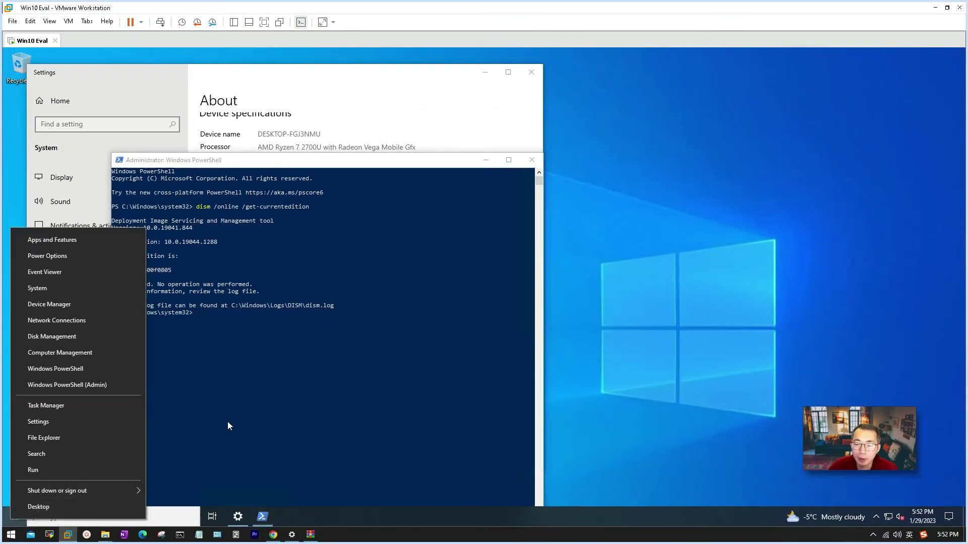
{"action": "left_click", "coordinate": [233, 440]}
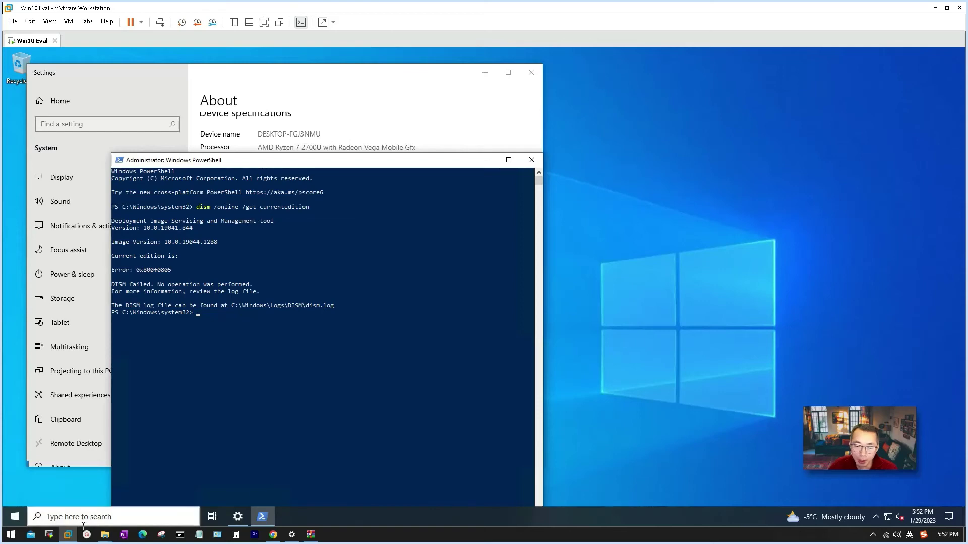
Copy the 'wmic os get caption' command from the guide's code block.
{"action": "left_click", "coordinate": [273, 534]}
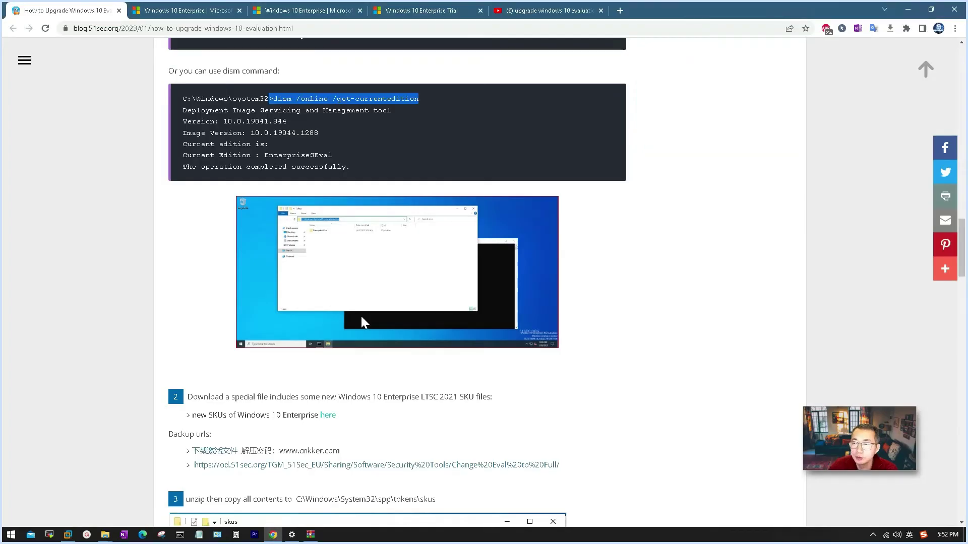
{"action": "scroll", "coordinate": [356, 239], "scroll_direction": "up", "scroll_amount": 3}
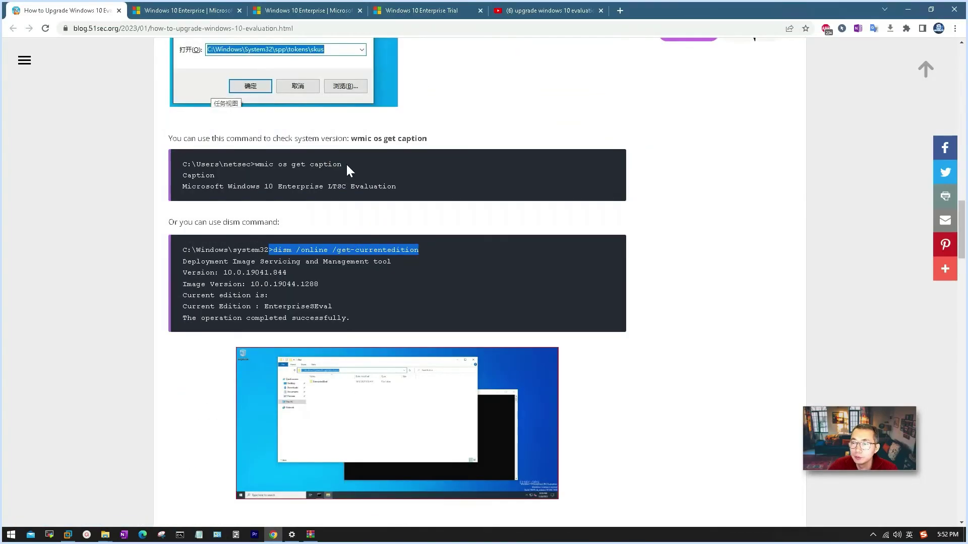
{"action": "left_click_drag", "start_coordinate": [342, 165], "coordinate": [262, 167]}
{"action": "right_click", "coordinate": [262, 168]}
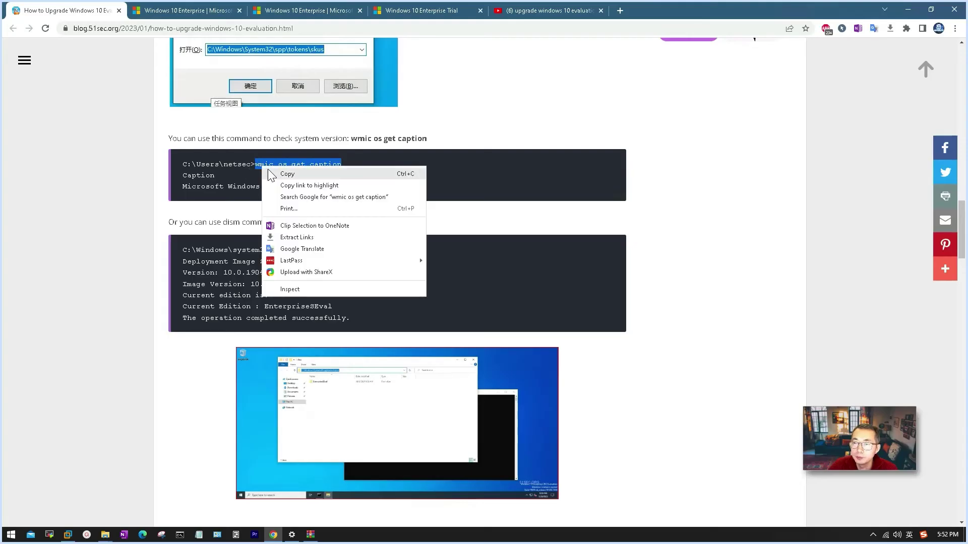
{"action": "left_click", "coordinate": [275, 175]}
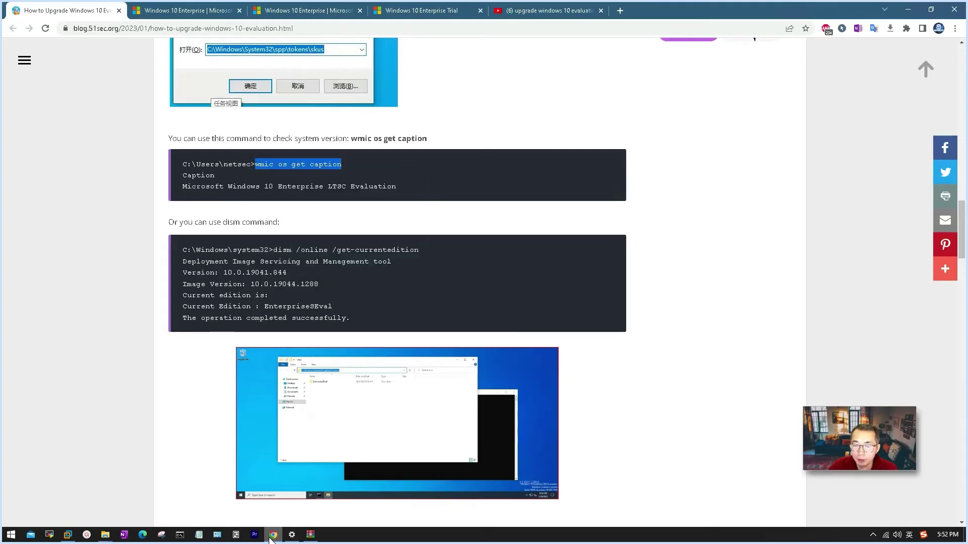
Paste and run 'wmic os get caption' in PowerShell, highlighting the Windows 10 Enterprise LTSC result.
{"action": "left_click", "coordinate": [68, 535]}
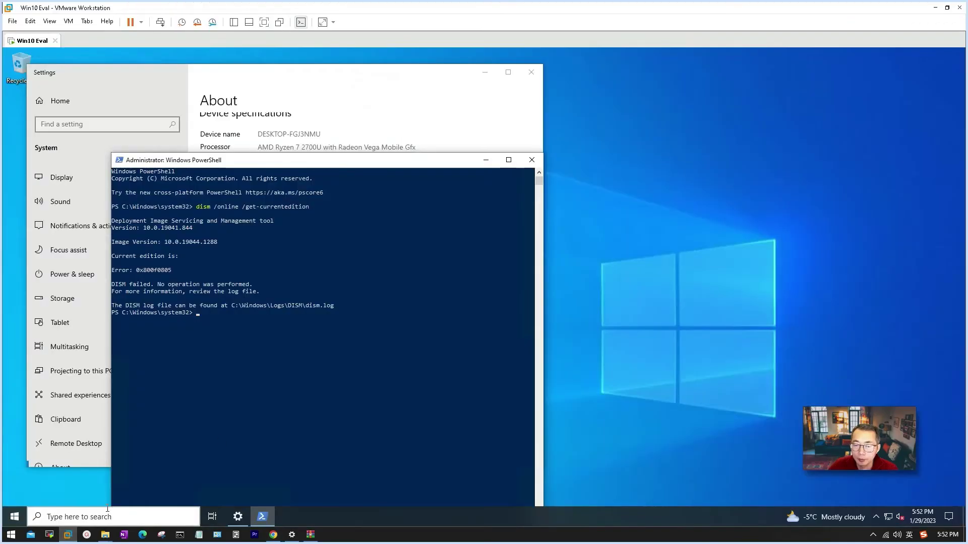
{"action": "right_click", "coordinate": [414, 284]}
{"action": "key", "text": "Return"}
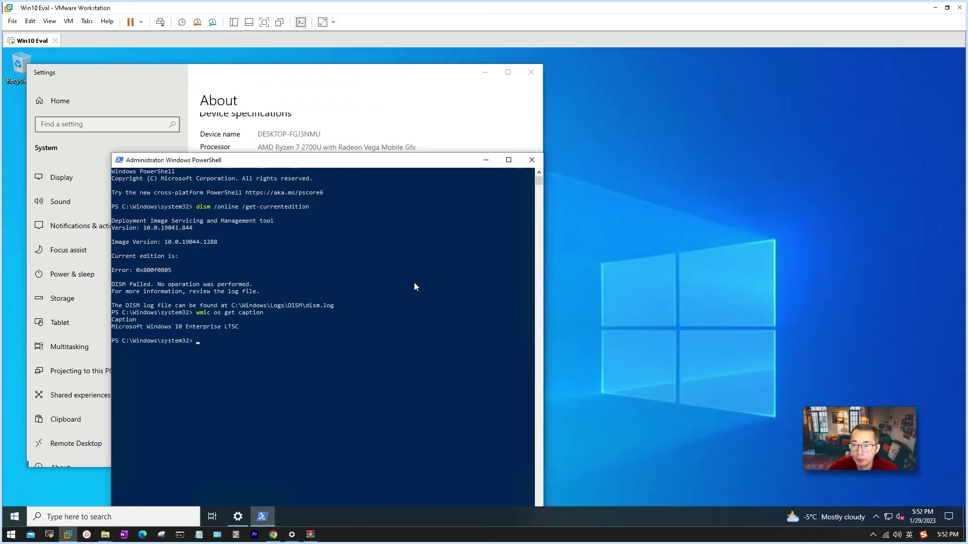
{"action": "left_click_drag", "start_coordinate": [240, 326], "coordinate": [147, 329]}
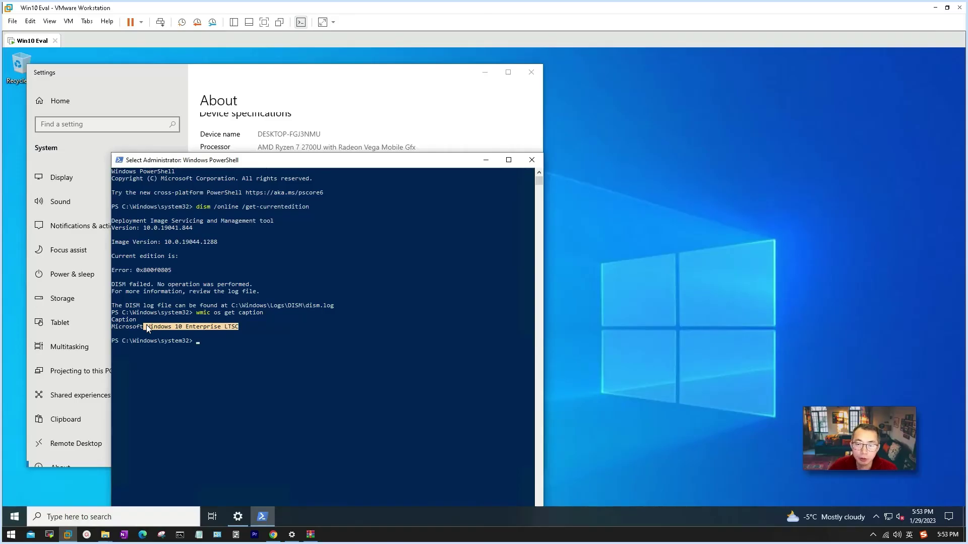
Highlight the guide's 0xc004e016 error message and its five slmgr fix commands.
{"action": "left_click", "coordinate": [273, 534]}
{"action": "scroll", "coordinate": [347, 338], "scroll_direction": "down", "scroll_amount": 12}
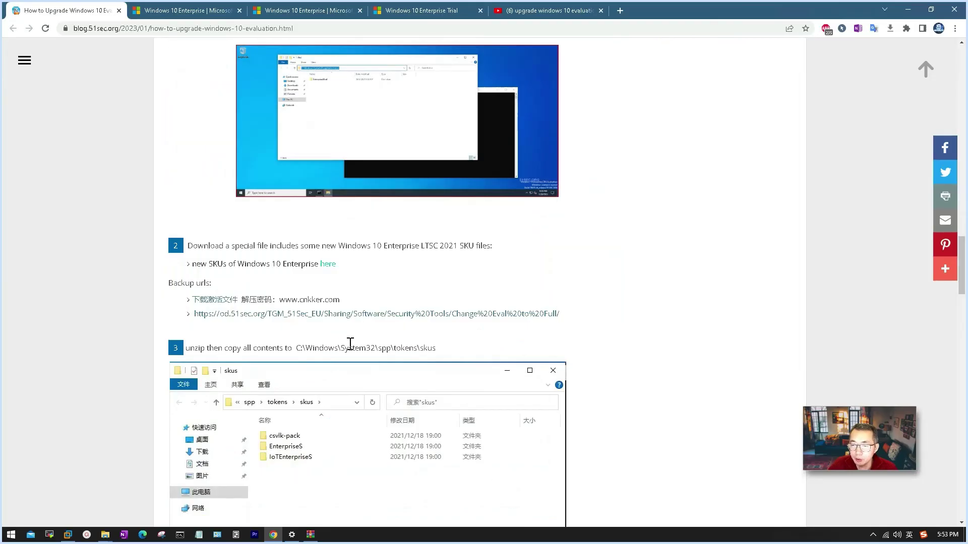
{"action": "scroll", "coordinate": [349, 343], "scroll_direction": "down", "scroll_amount": 4}
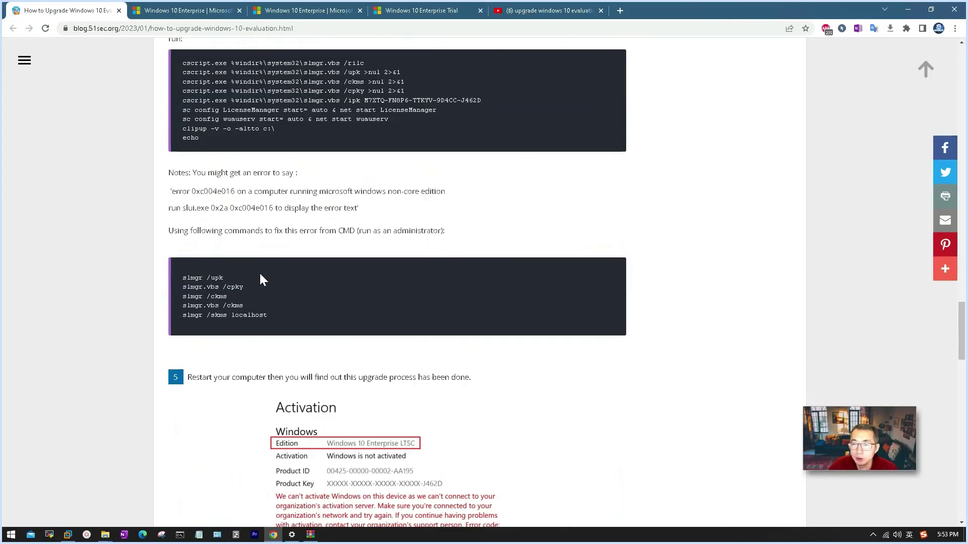
{"action": "scroll", "coordinate": [204, 325], "scroll_direction": "up", "scroll_amount": 2}
{"action": "left_click_drag", "start_coordinate": [48, 309], "coordinate": [385, 324]}
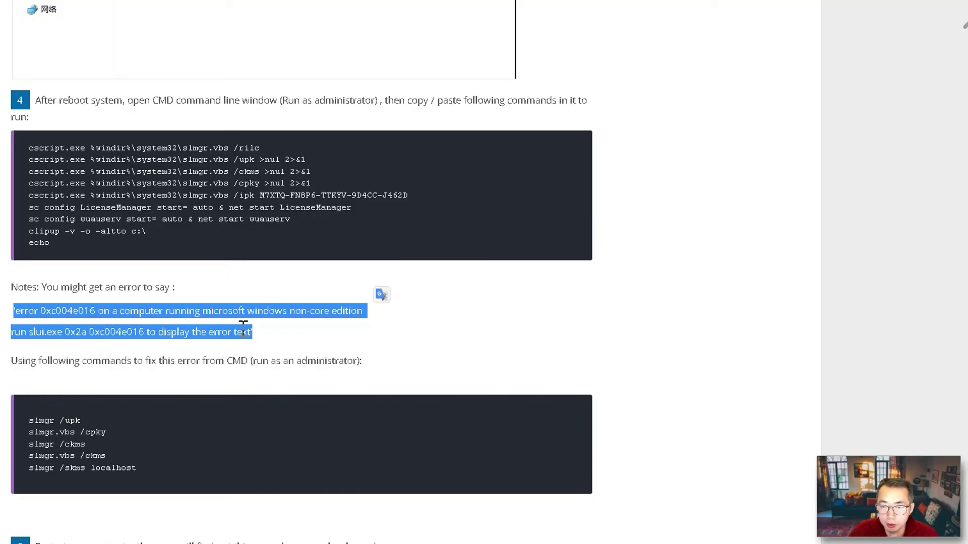
{"action": "left_click_drag", "start_coordinate": [162, 462], "coordinate": [22, 422]}
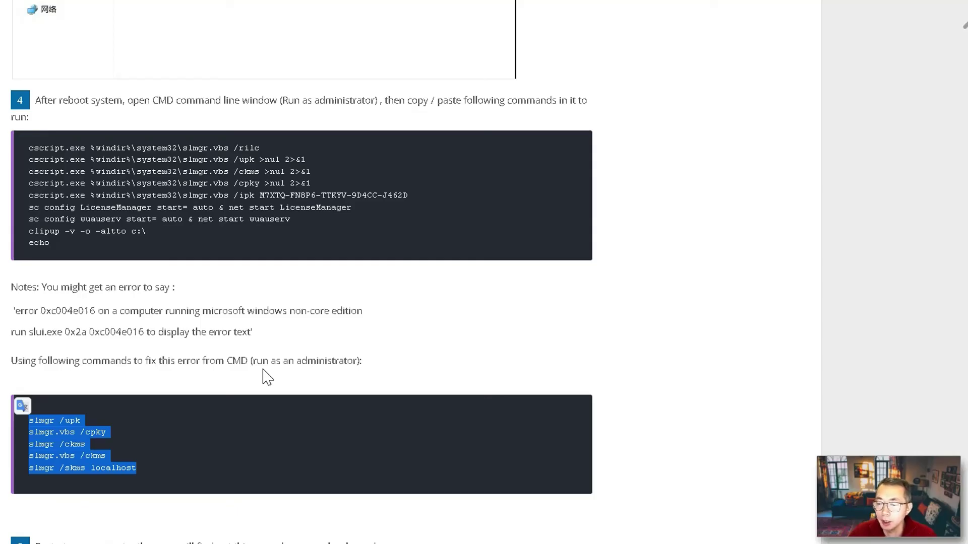
Scroll to step 5's screenshot showing Windows 10 Enterprise LTSC not yet activated.
{"action": "scroll", "coordinate": [267, 377], "scroll_direction": "down", "scroll_amount": 2}
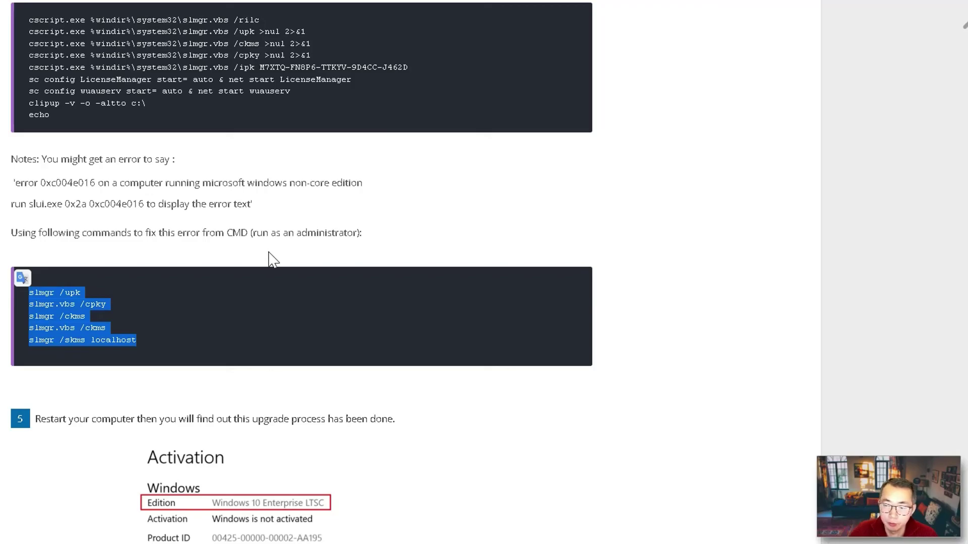
{"action": "scroll", "coordinate": [271, 258], "scroll_direction": "down", "scroll_amount": 2}
{"action": "scroll", "coordinate": [275, 262], "scroll_direction": "down", "scroll_amount": 2}
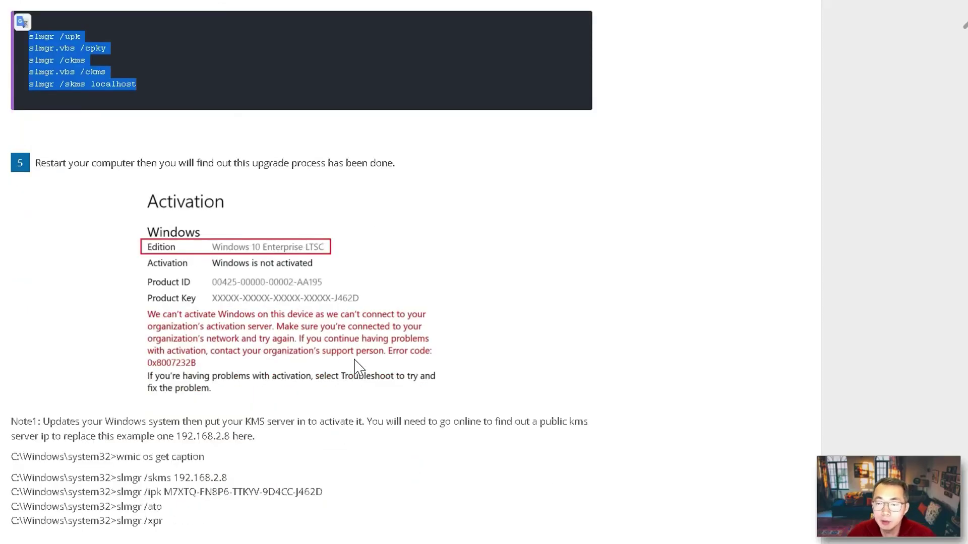
{"action": "scroll", "coordinate": [354, 361], "scroll_direction": "down", "scroll_amount": 6}
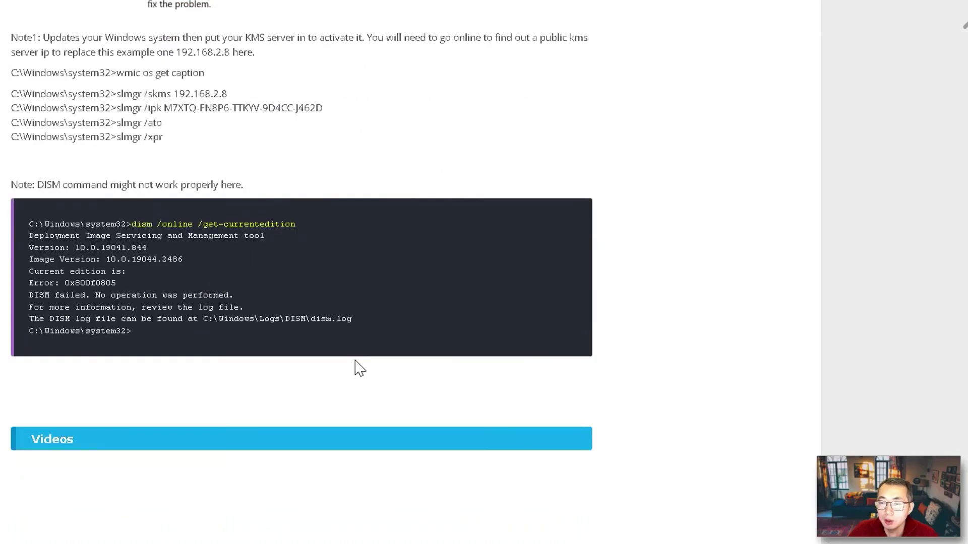
{"action": "scroll", "coordinate": [273, 303], "scroll_direction": "up", "scroll_amount": 7}
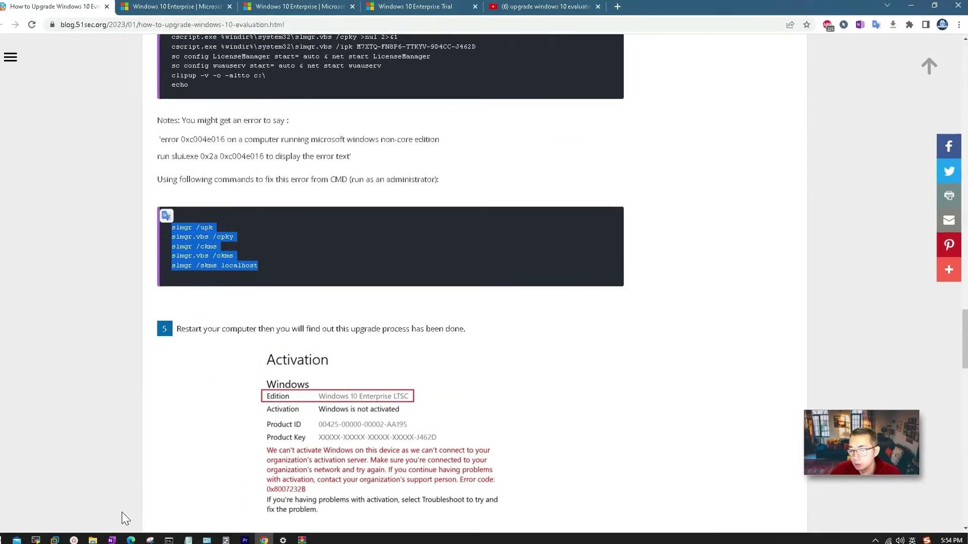
Bring back the guest's admin PowerShell showing the Microsoft Windows 10 Enterprise LTSC caption.
{"action": "left_click", "coordinate": [67, 535]}
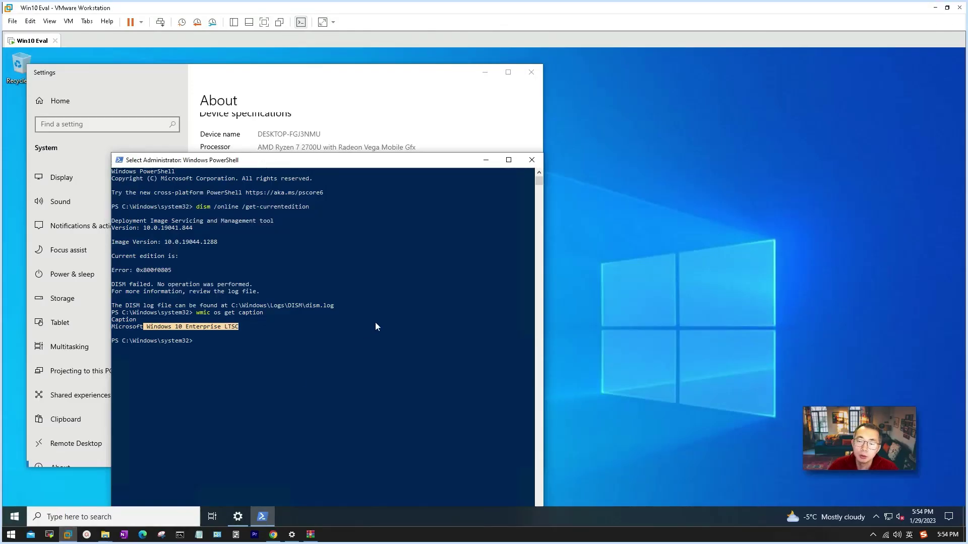